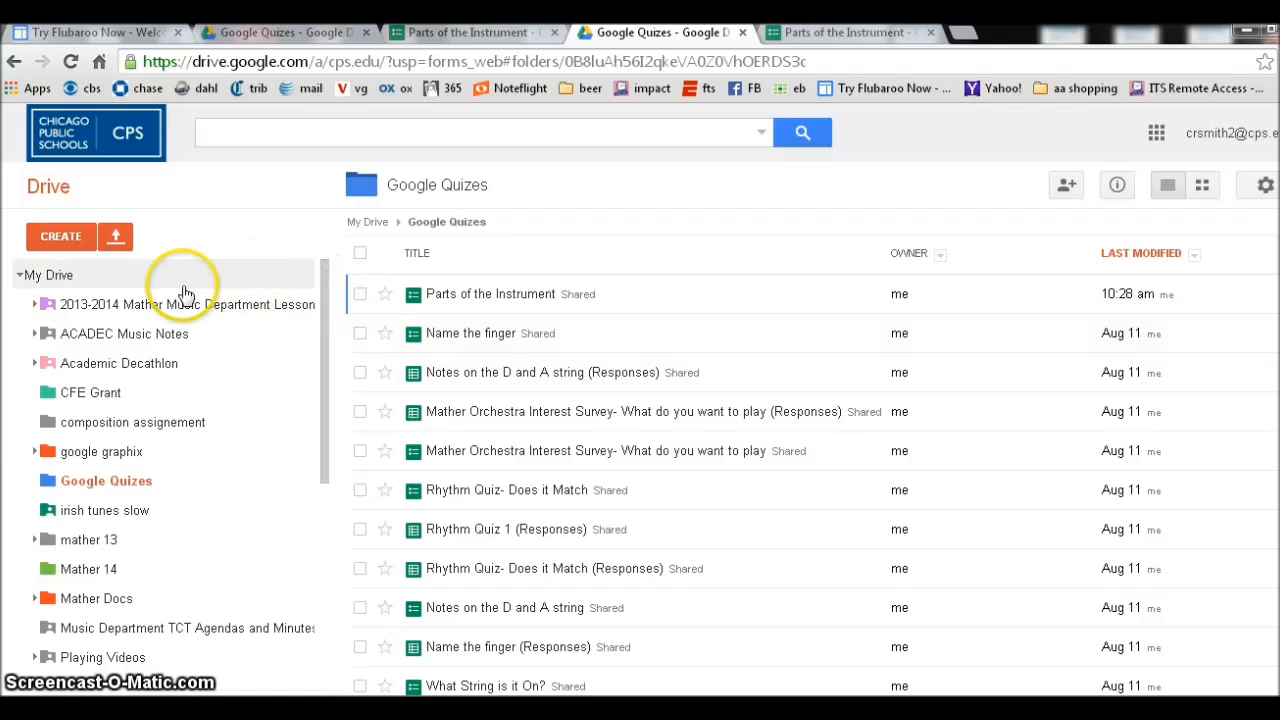
Check the file types that can be created, and open the "Parts of the Instrument" form from the Google Quizes folder.
left_click(62, 240)
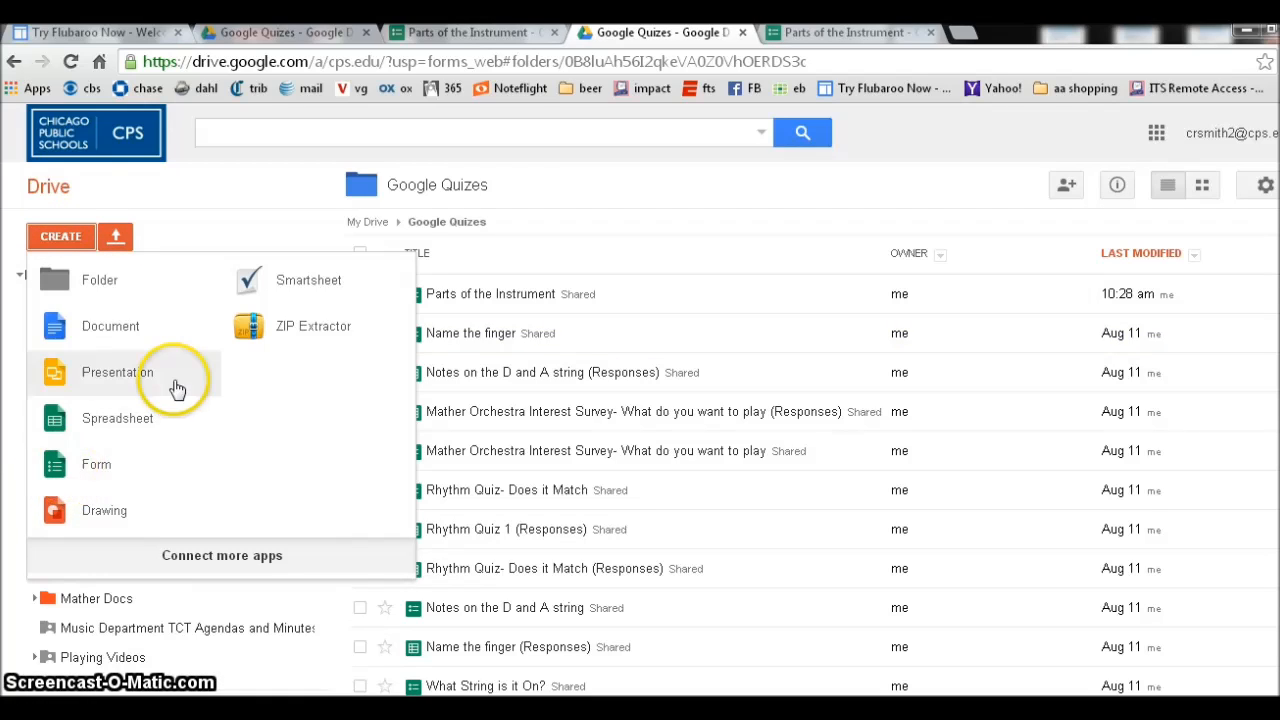
left_click(537, 174)
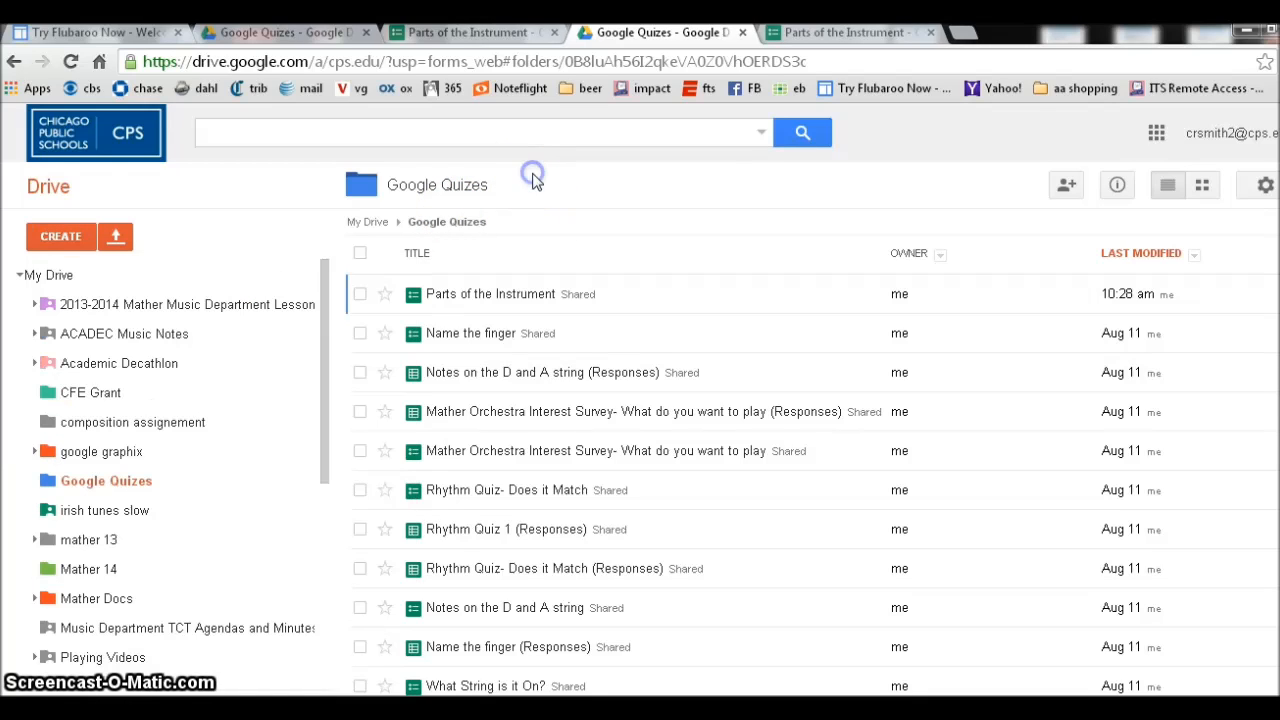
left_click(492, 296)
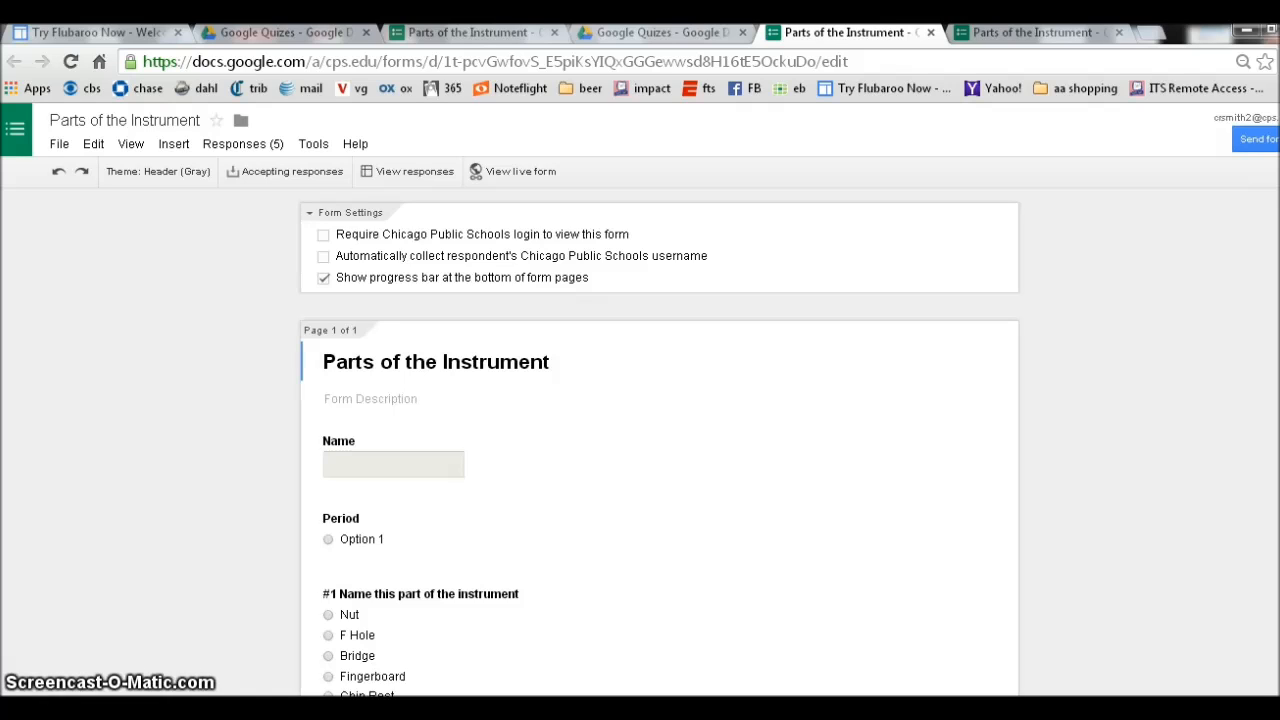
Examine the form's questions, answer choices and accompanying pictures from the Name field through question #15.
scroll(660, 440, "down", 3)
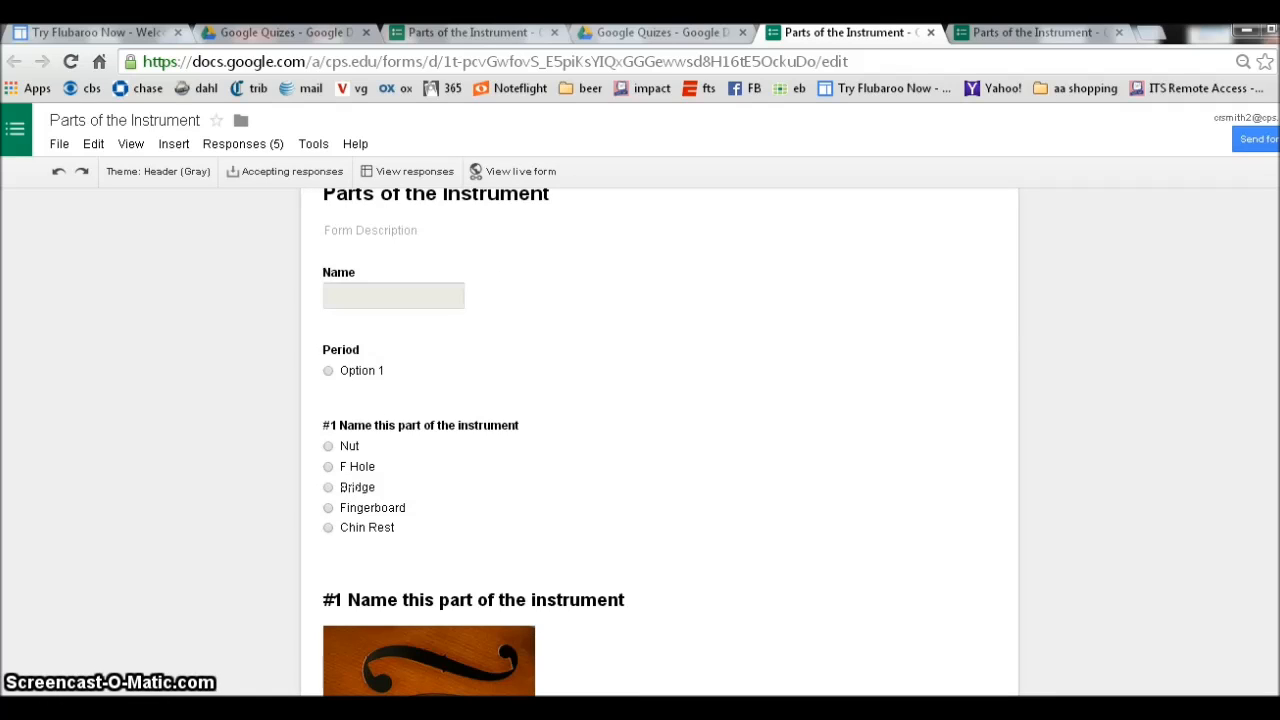
scroll(660, 440, "down", 5)
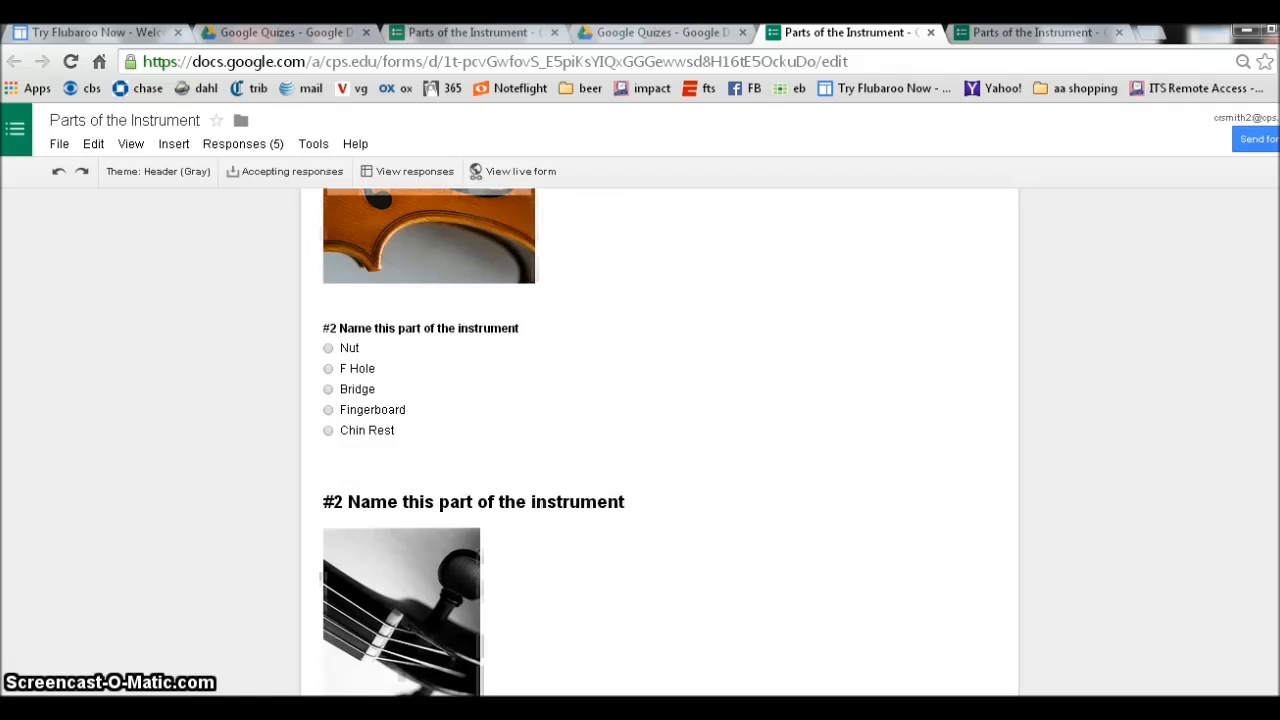
scroll(660, 440, "down", 2)
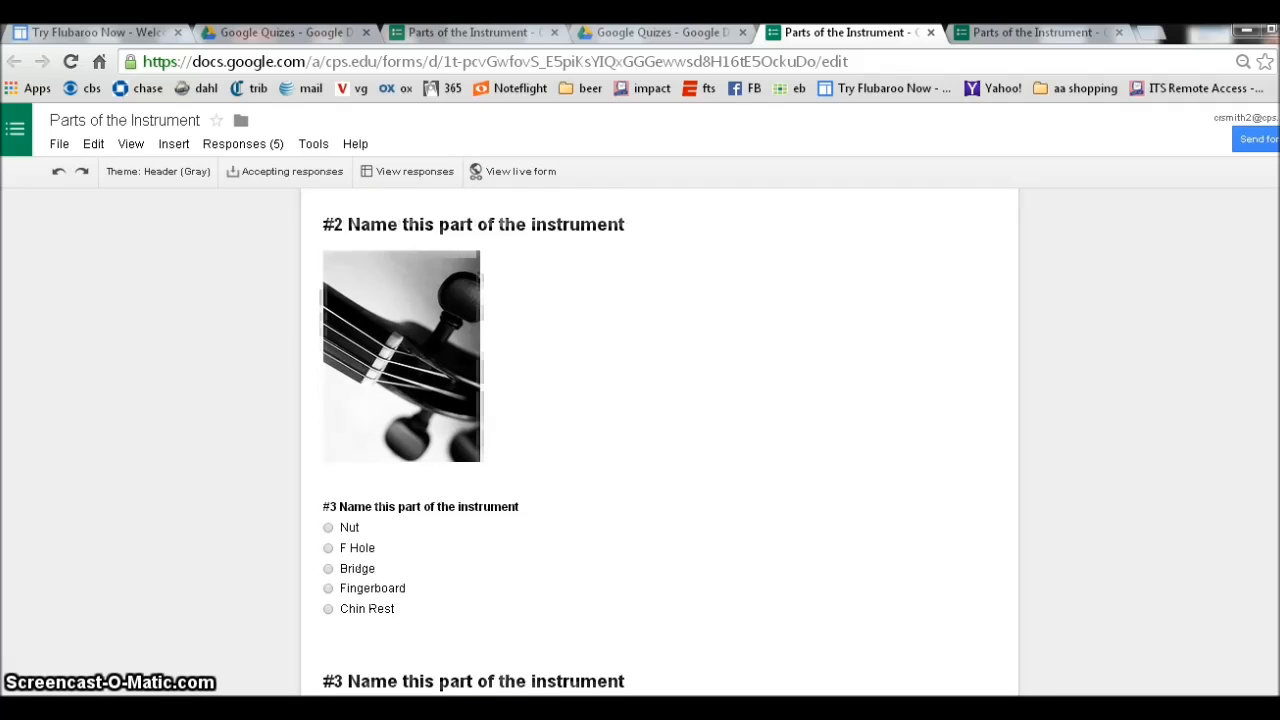
scroll(660, 440, "down", 4)
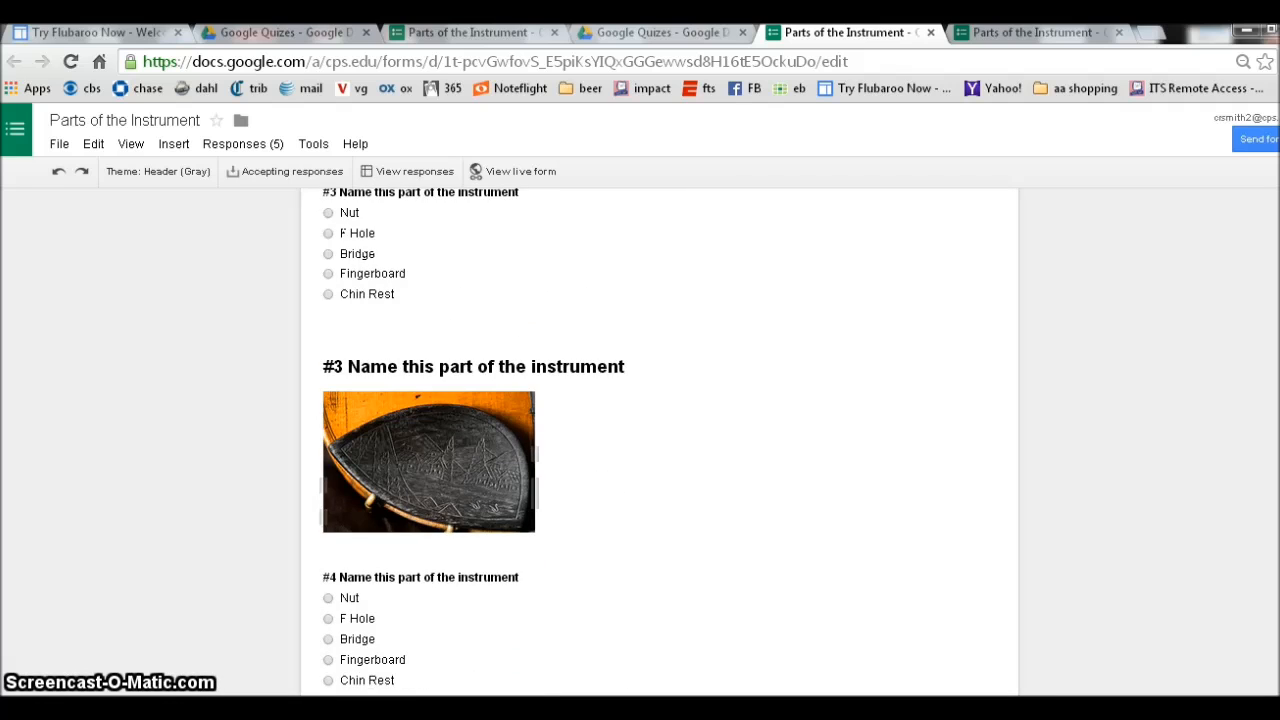
scroll(660, 440, "down", 4)
scroll(606, 285, "down", 5)
scroll(606, 285, "down", 9)
scroll(1273, 575, "down", 12)
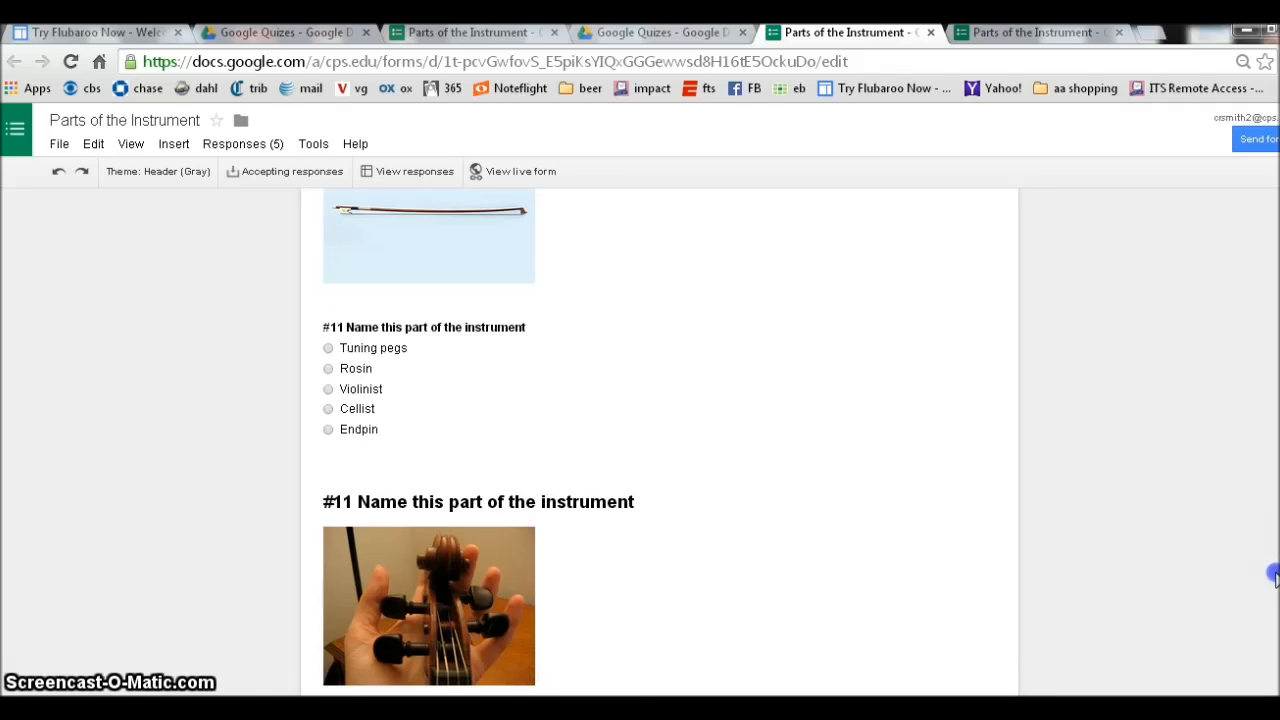
scroll(1273, 575, "down", 8)
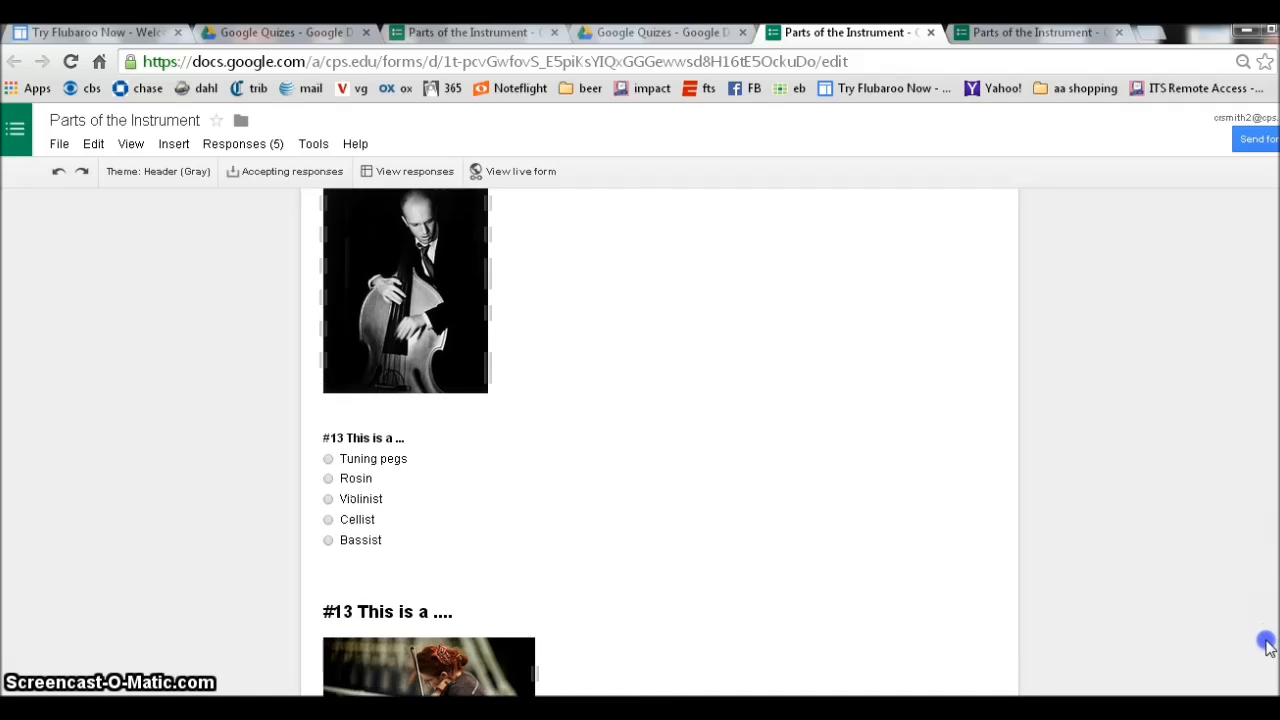
scroll(1266, 645, "down", 6)
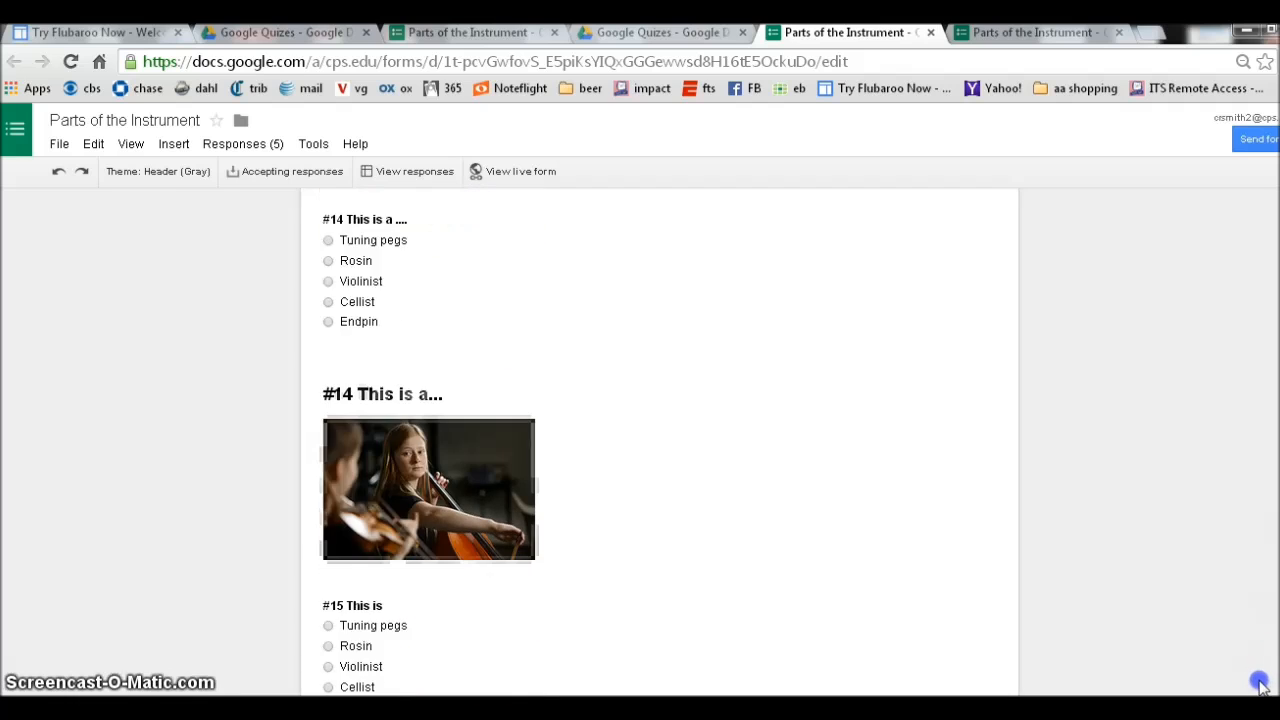
scroll(1259, 682, "down", 4)
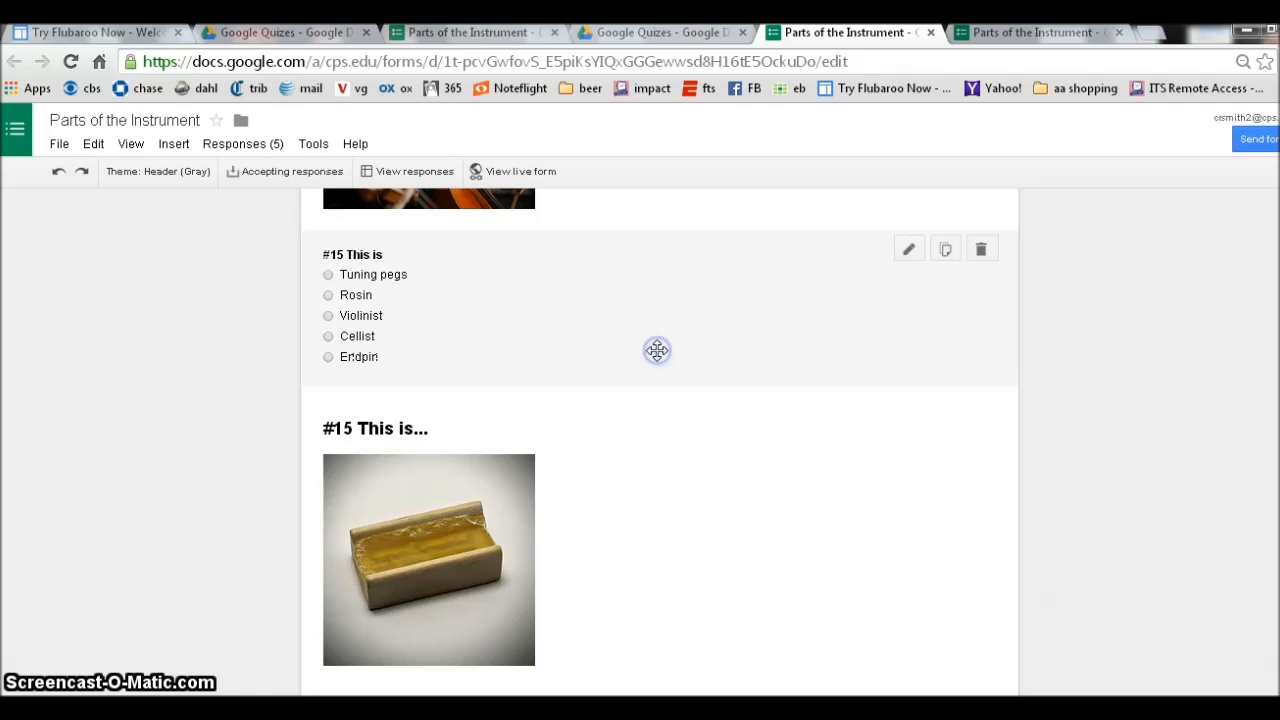
Open multiple-choice question #15 for editing and view the item types that can be added after its picture.
left_click(657, 349)
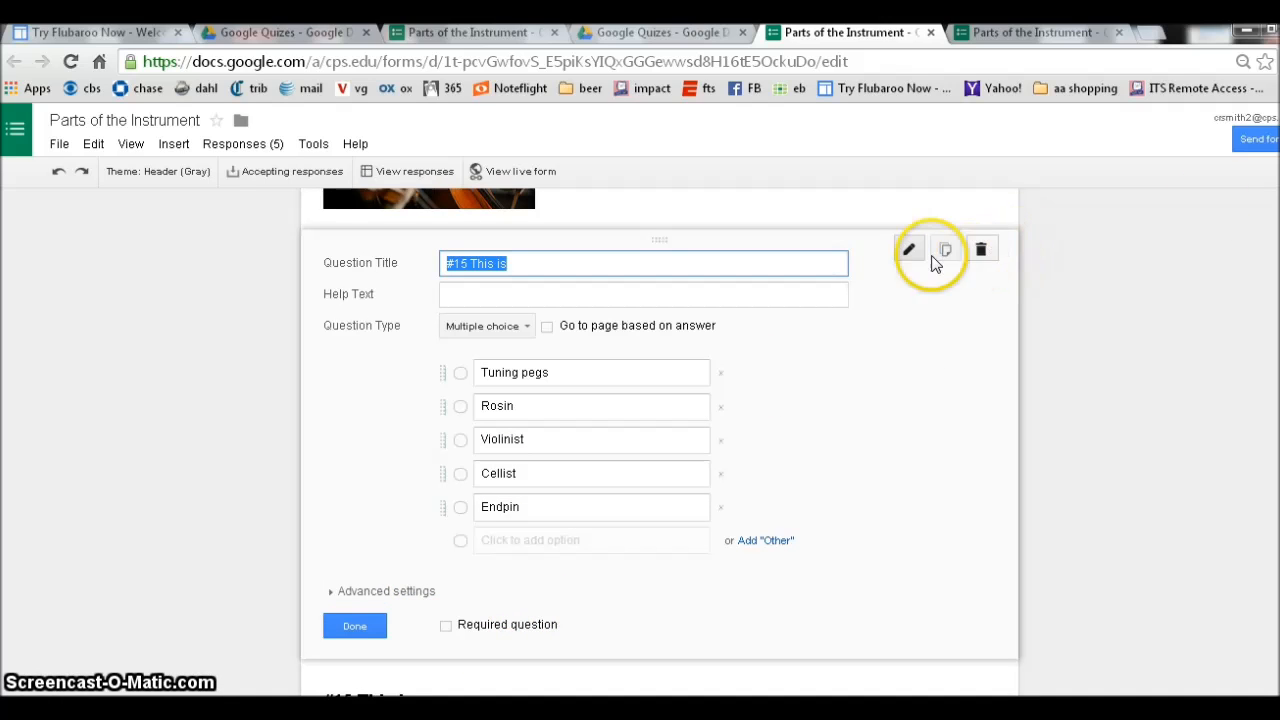
left_click(1210, 434)
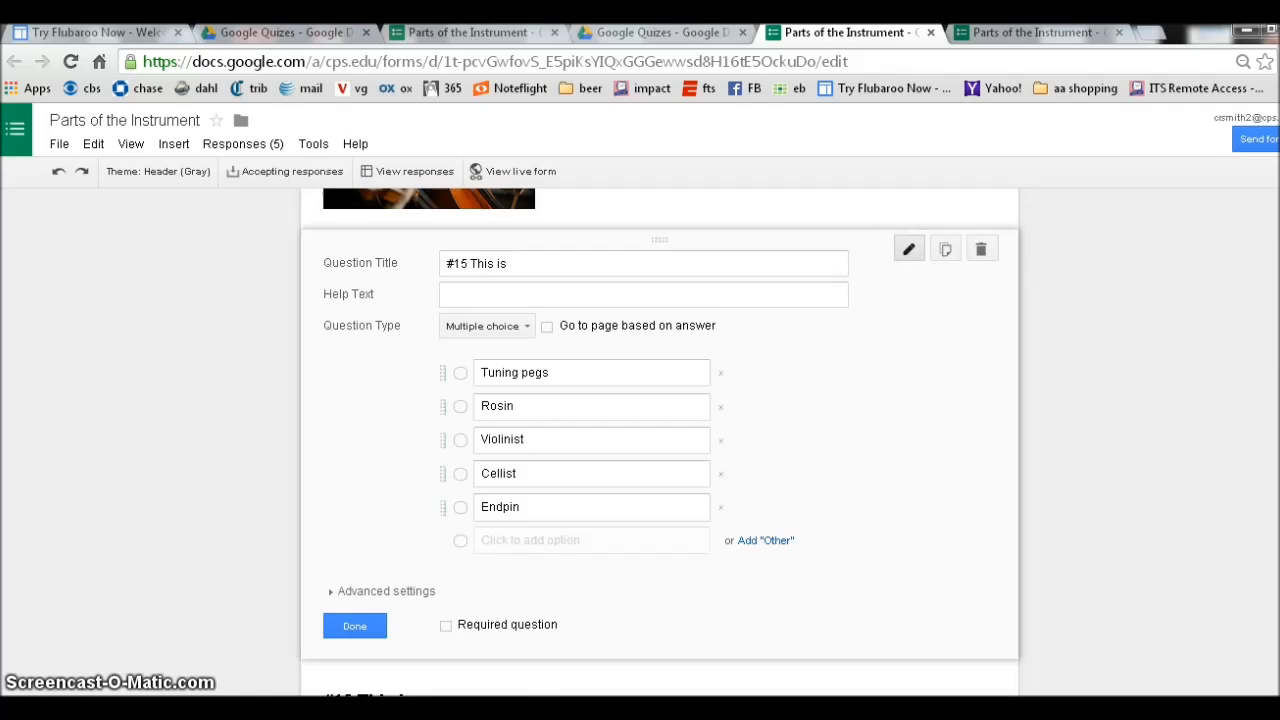
scroll(1210, 434, "down", 2)
scroll(660, 440, "down", 3)
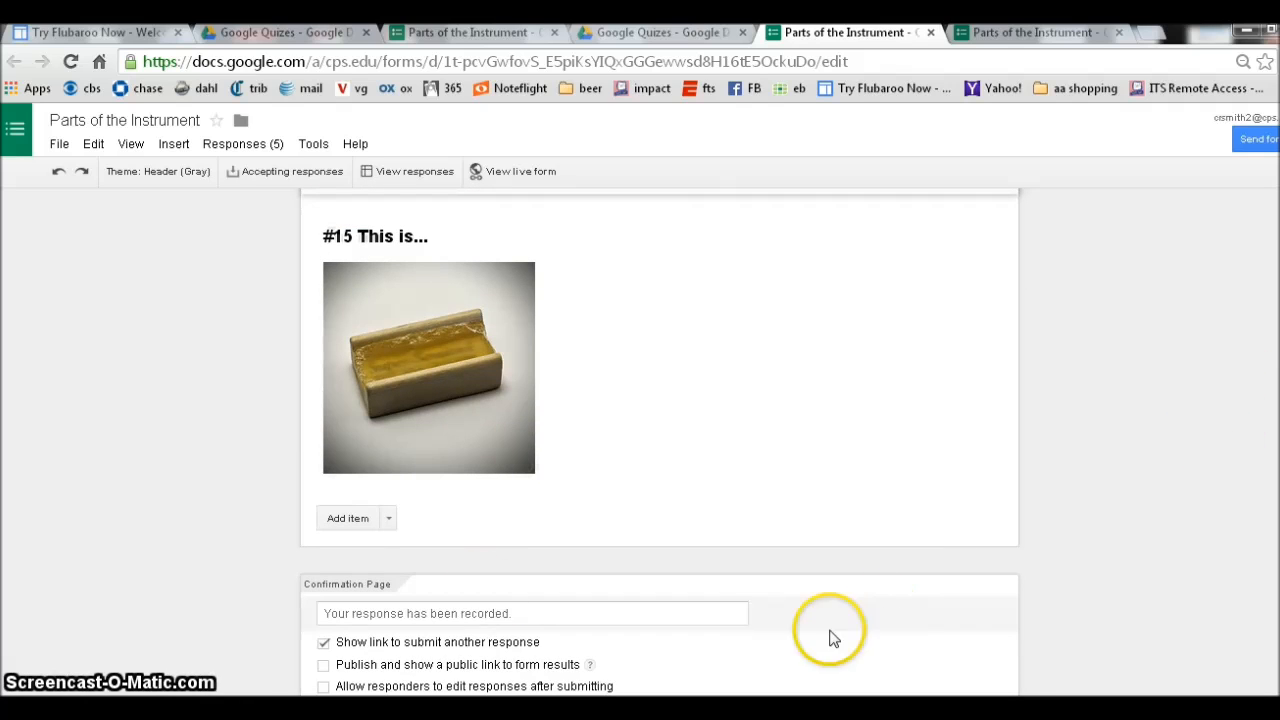
left_click(389, 518)
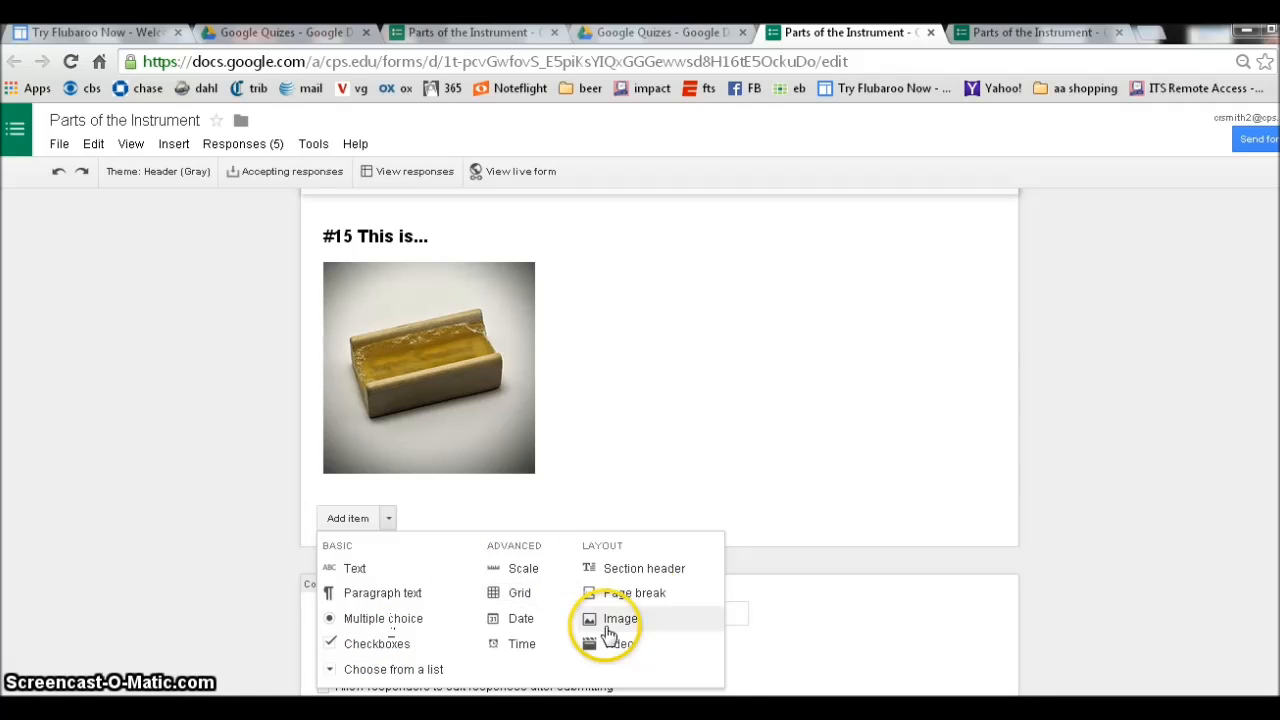
left_click(765, 336)
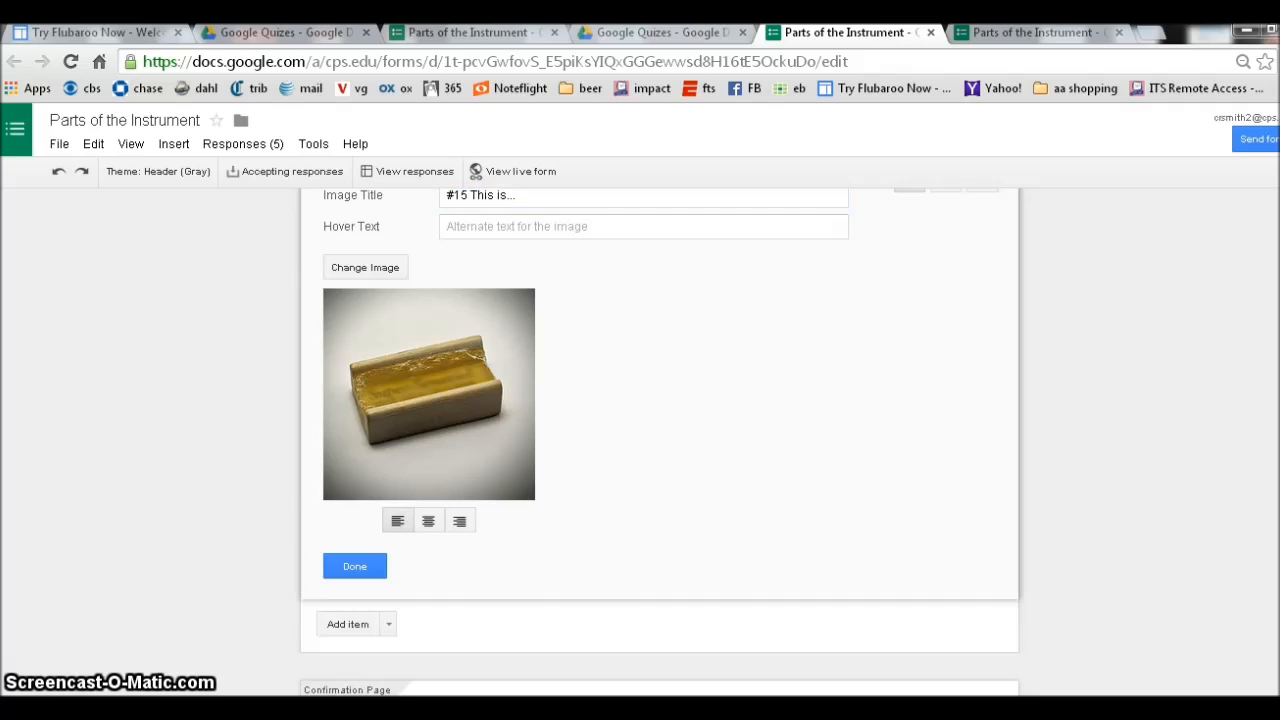
Open the live version of the form and look through all its questions down to the Submit button.
scroll(660, 440, "up", 10)
scroll(660, 440, "up", 20)
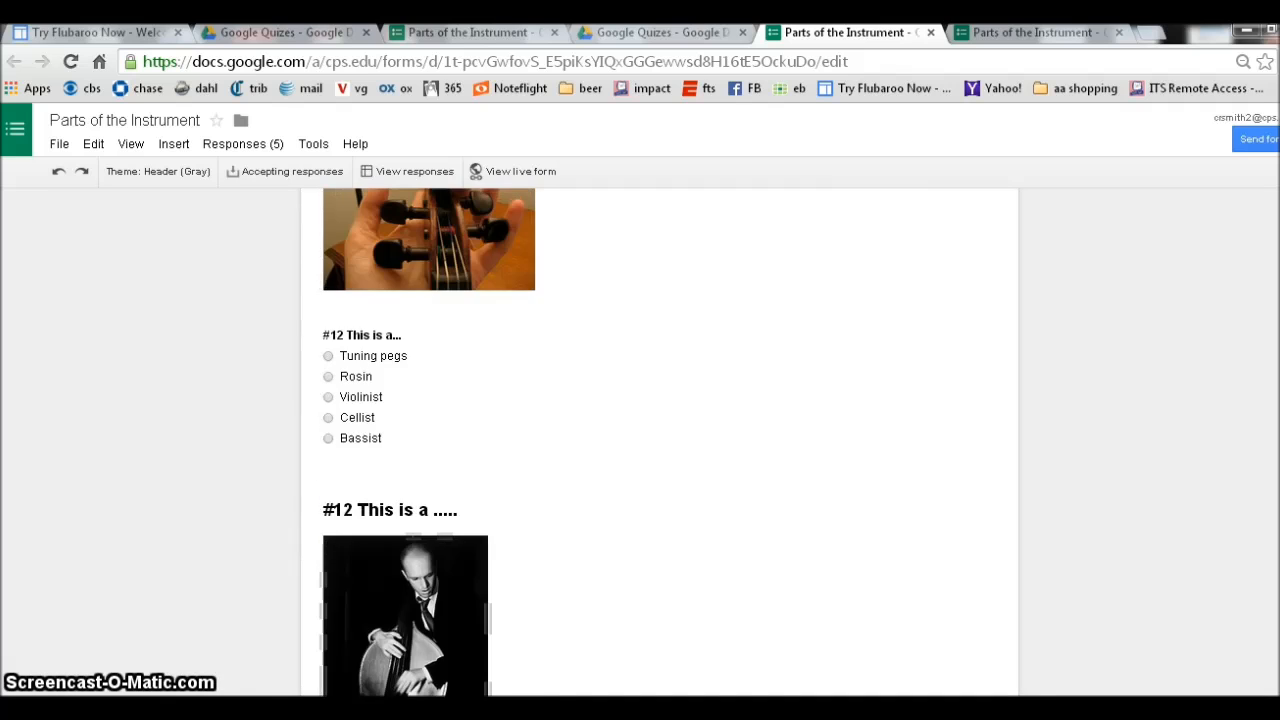
scroll(660, 440, "up", 15)
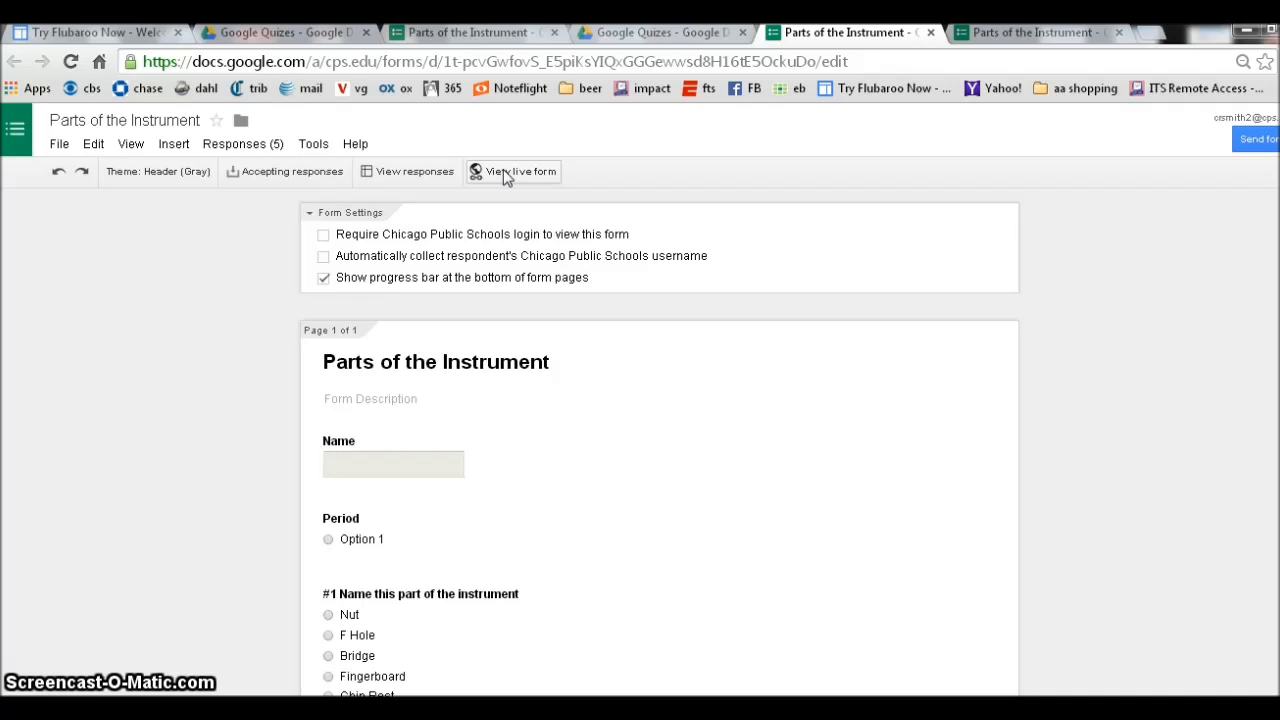
left_click(505, 173)
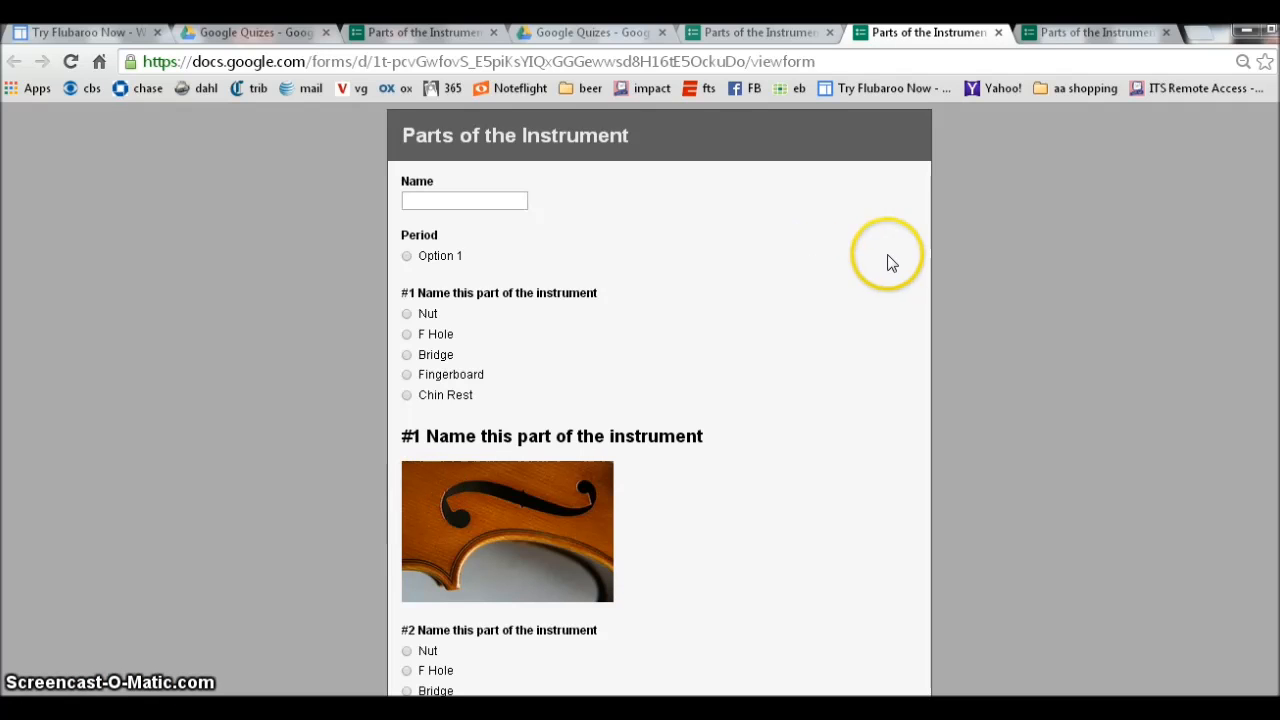
scroll(659, 400, "down", 5)
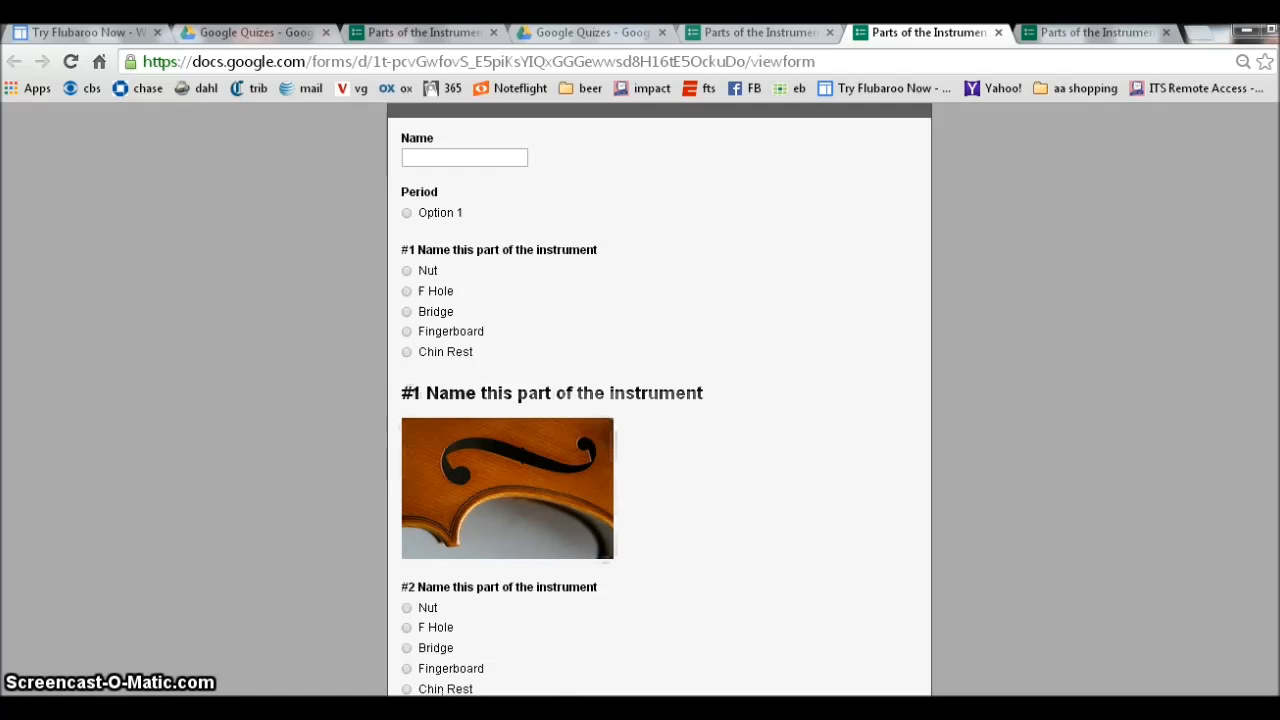
scroll(659, 400, "down", 10)
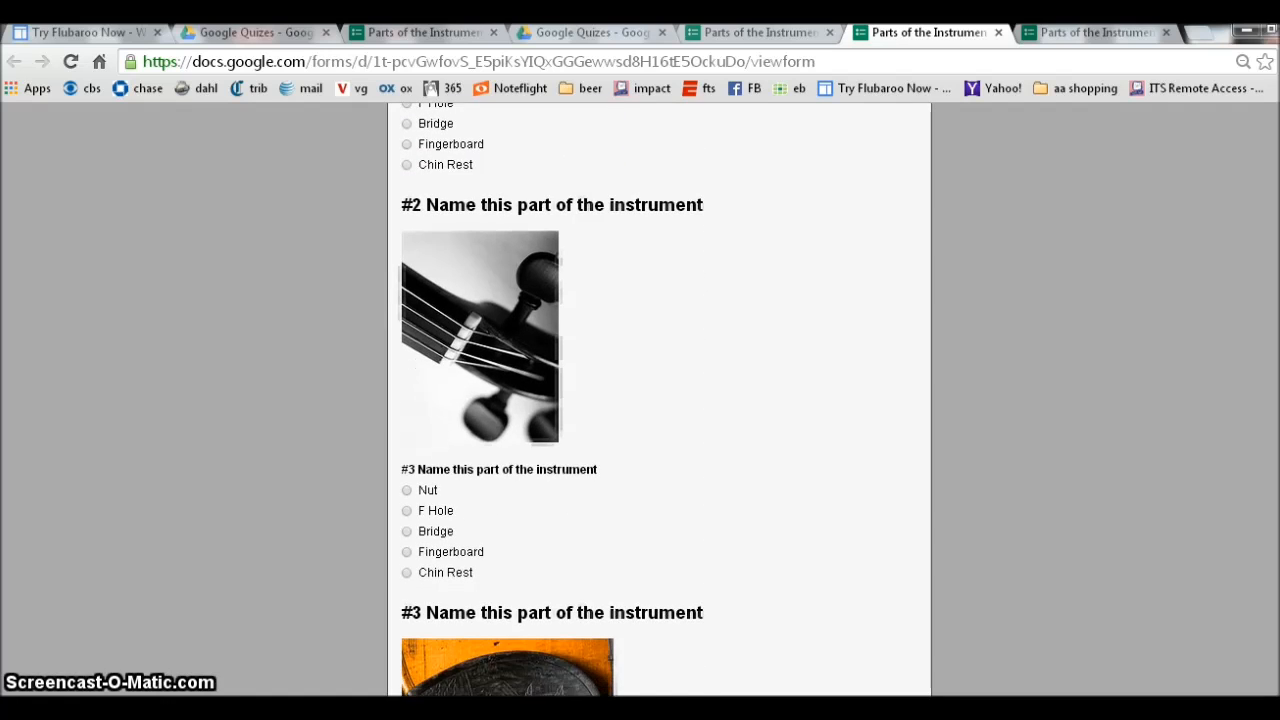
scroll(659, 400, "down", 15)
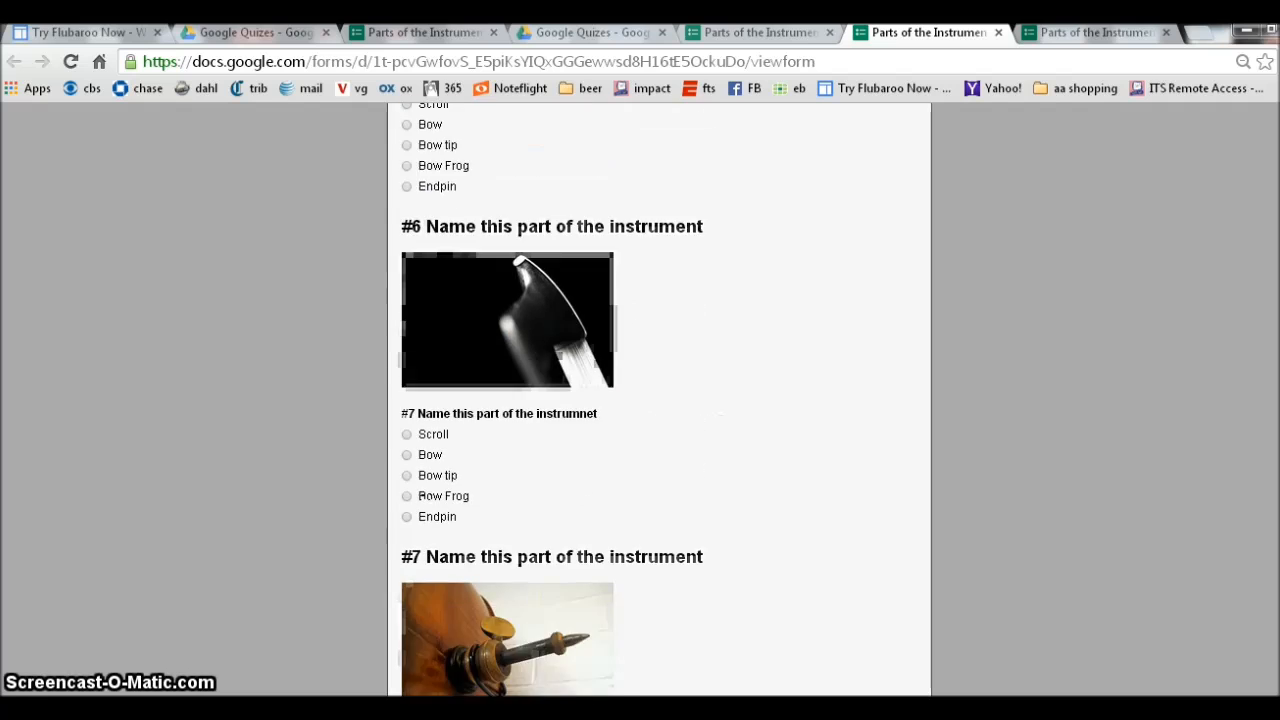
left_click_drag(1276, 470, 1258, 700)
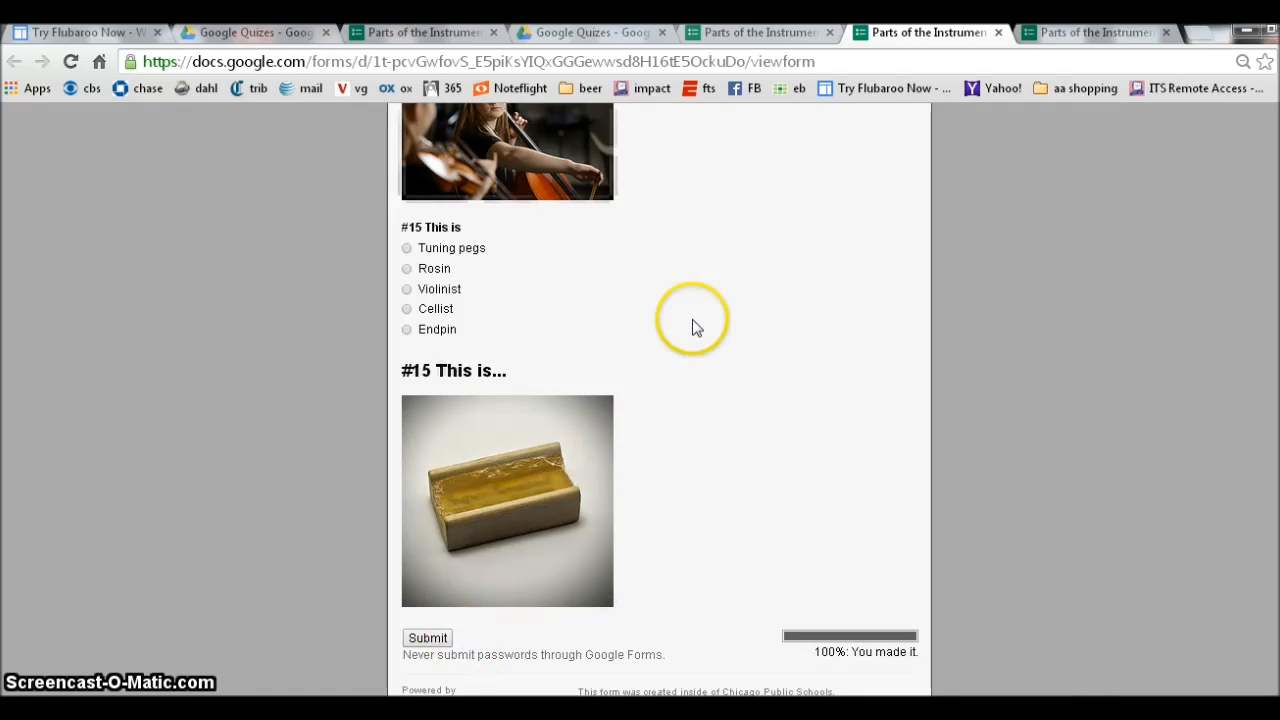
Choose Violinist as the answer to question #15 in the live form, and return to the start of the form.
left_click(406, 268)
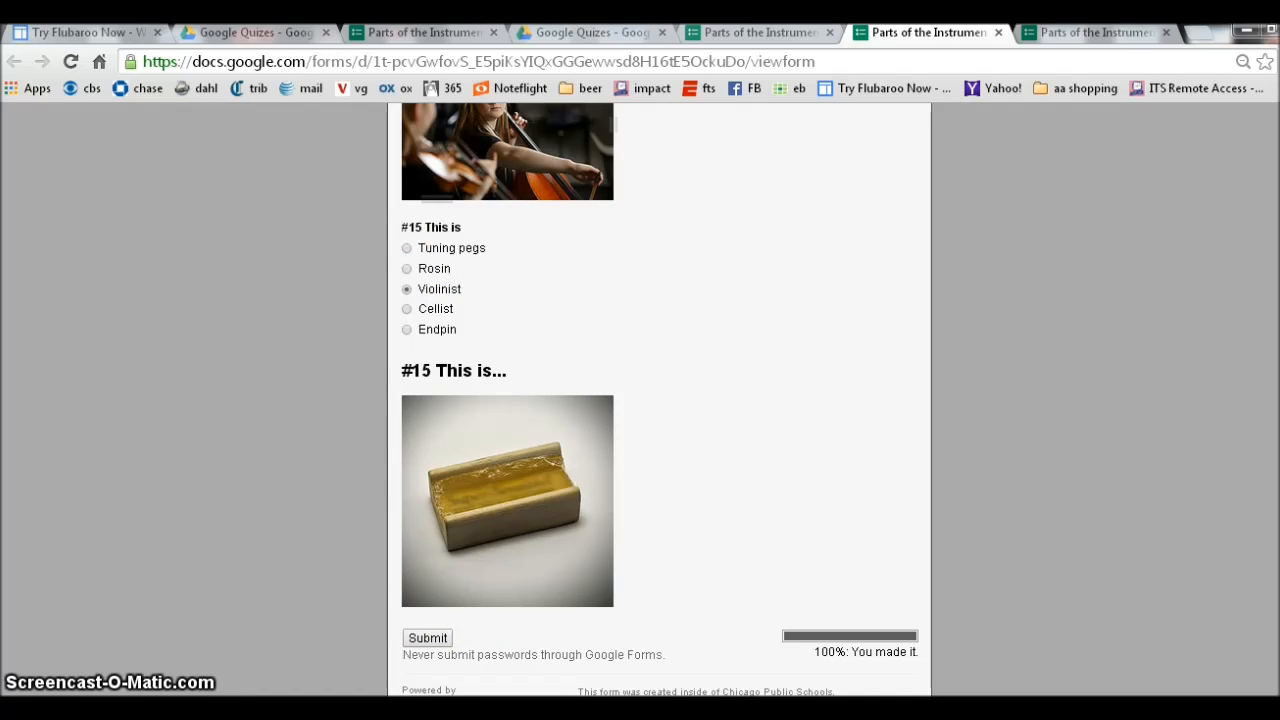
scroll(660, 400, "up", 15)
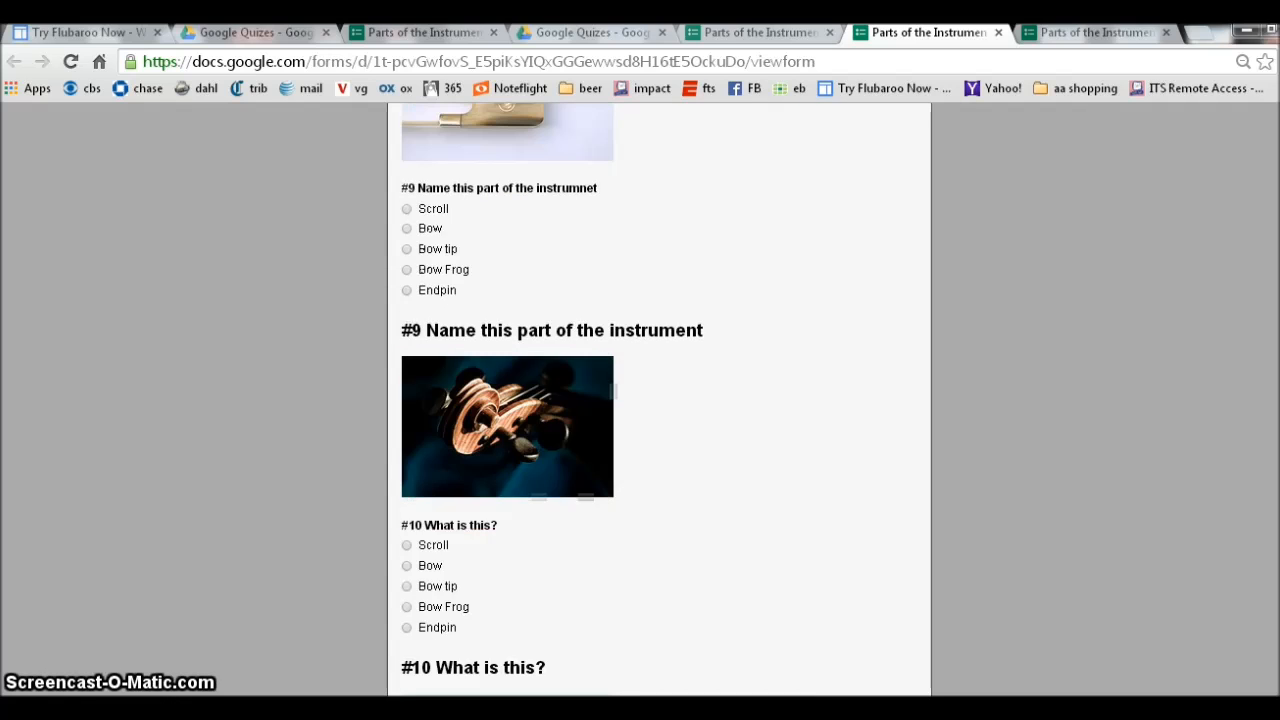
scroll(660, 400, "up", 5)
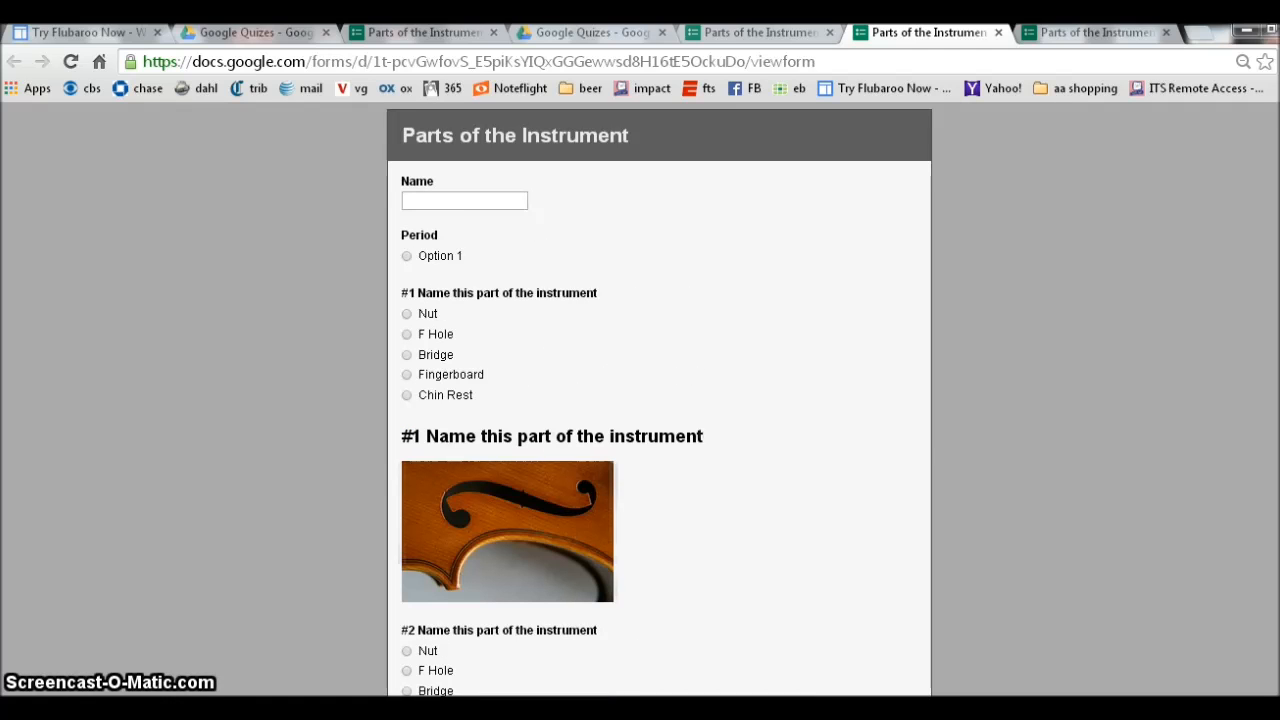
Return to the form editor and open the spreadsheet holding the form's responses.
left_click(796, 38)
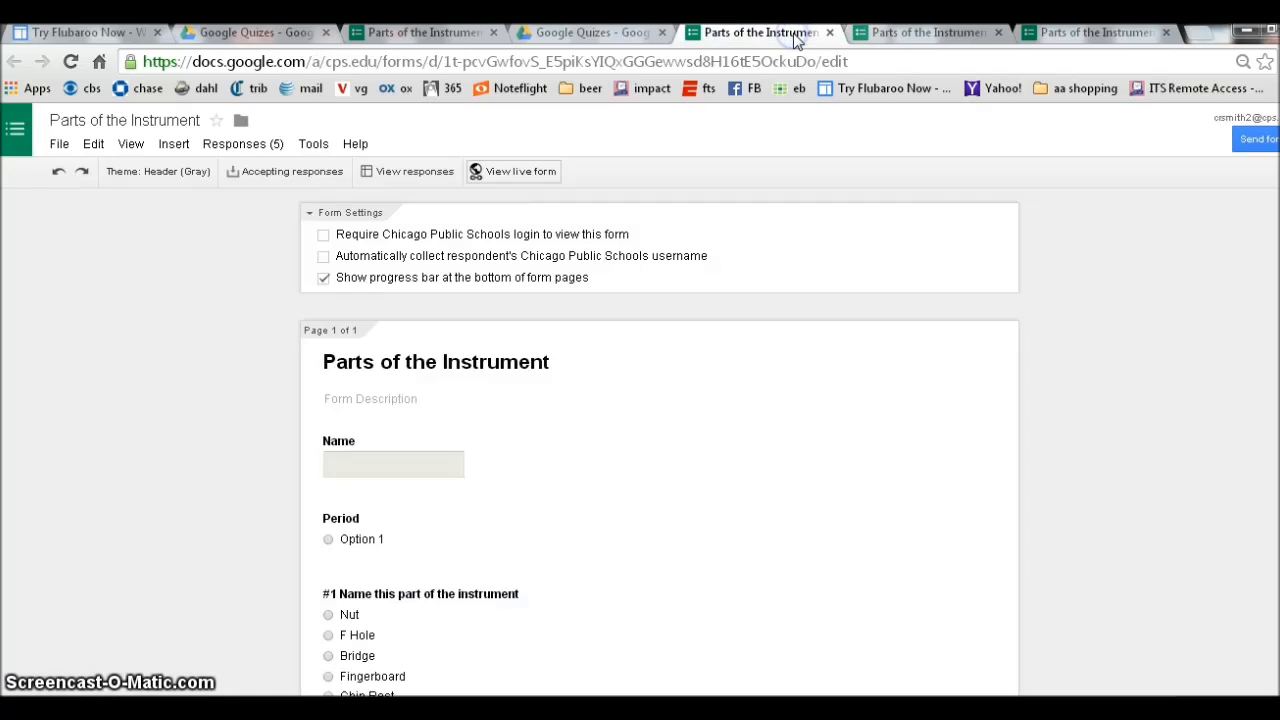
scroll(514, 214, "down", 20)
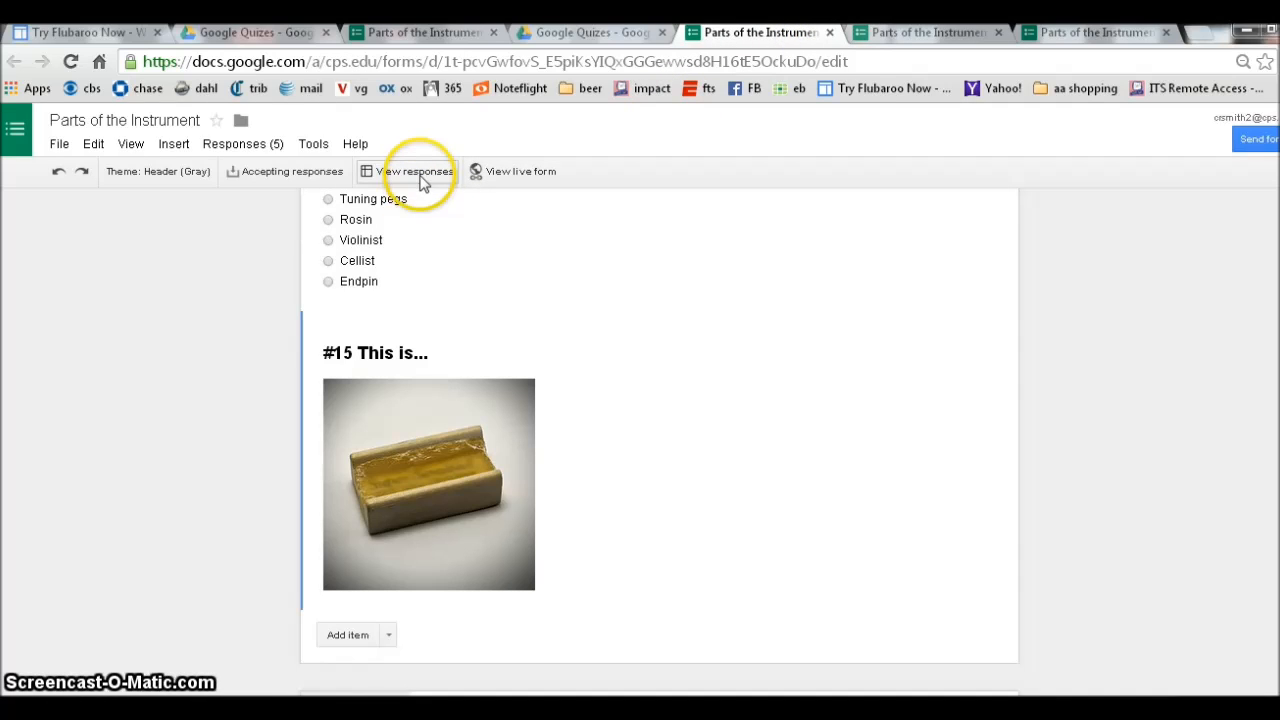
left_click(414, 172)
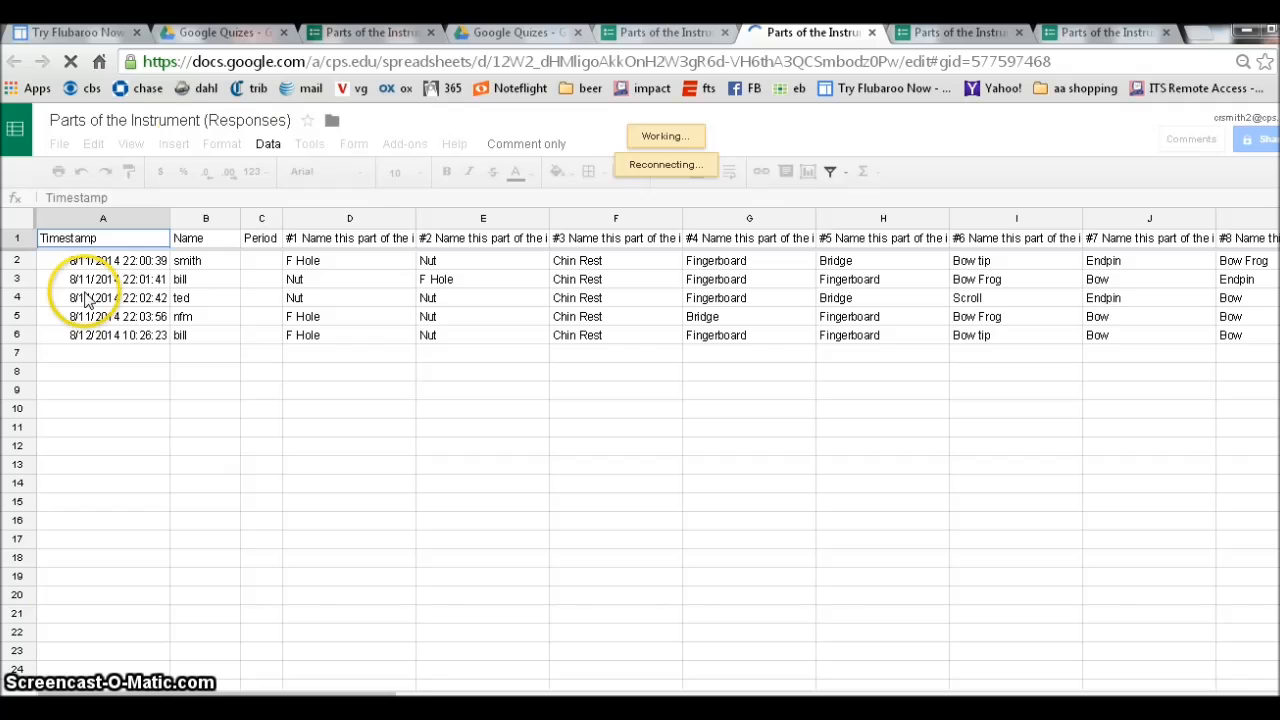
Switch to the Try Flubaroo Now page and open the Flubaroo Add-Ons page from its instructions.
left_click(97, 38)
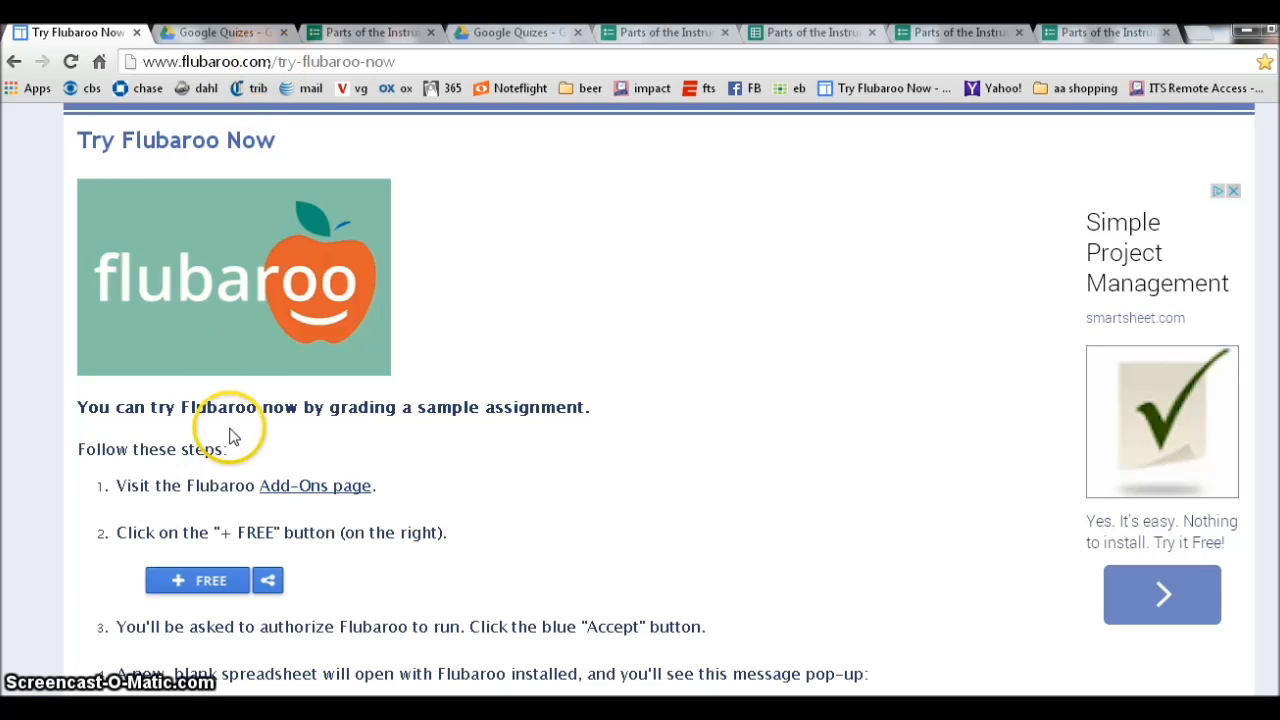
double_click(292, 487)
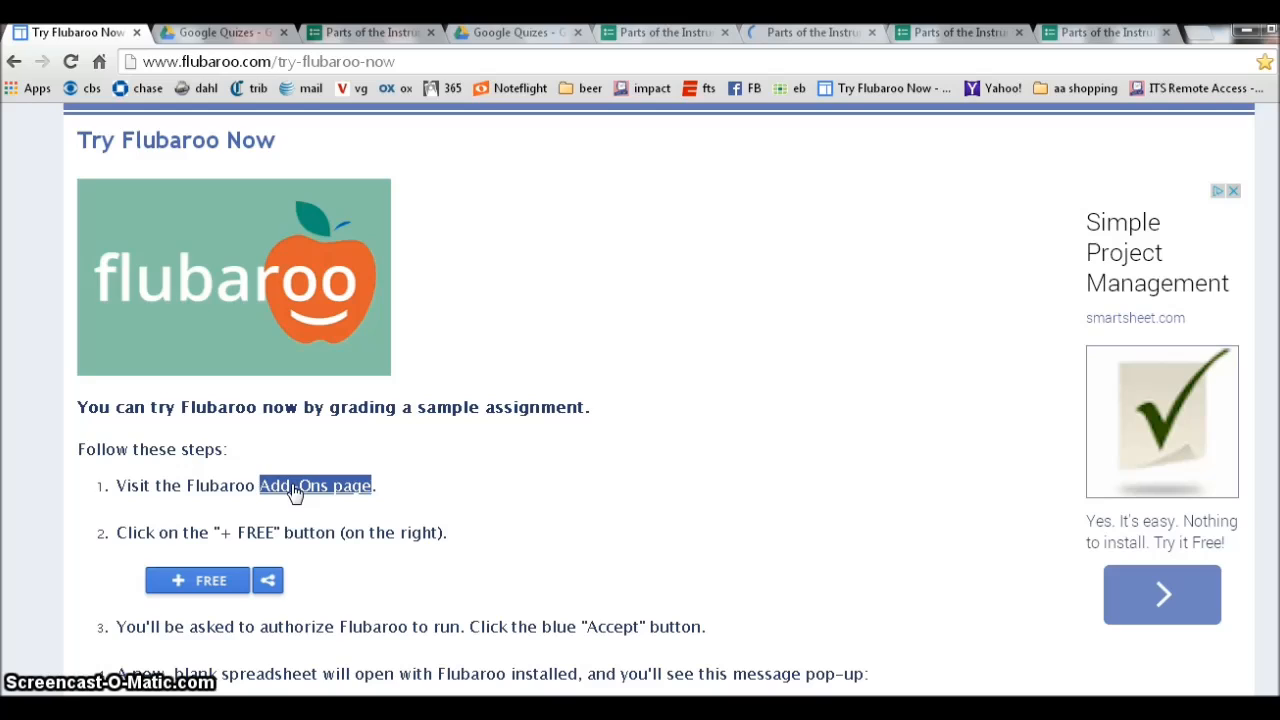
left_click(295, 487)
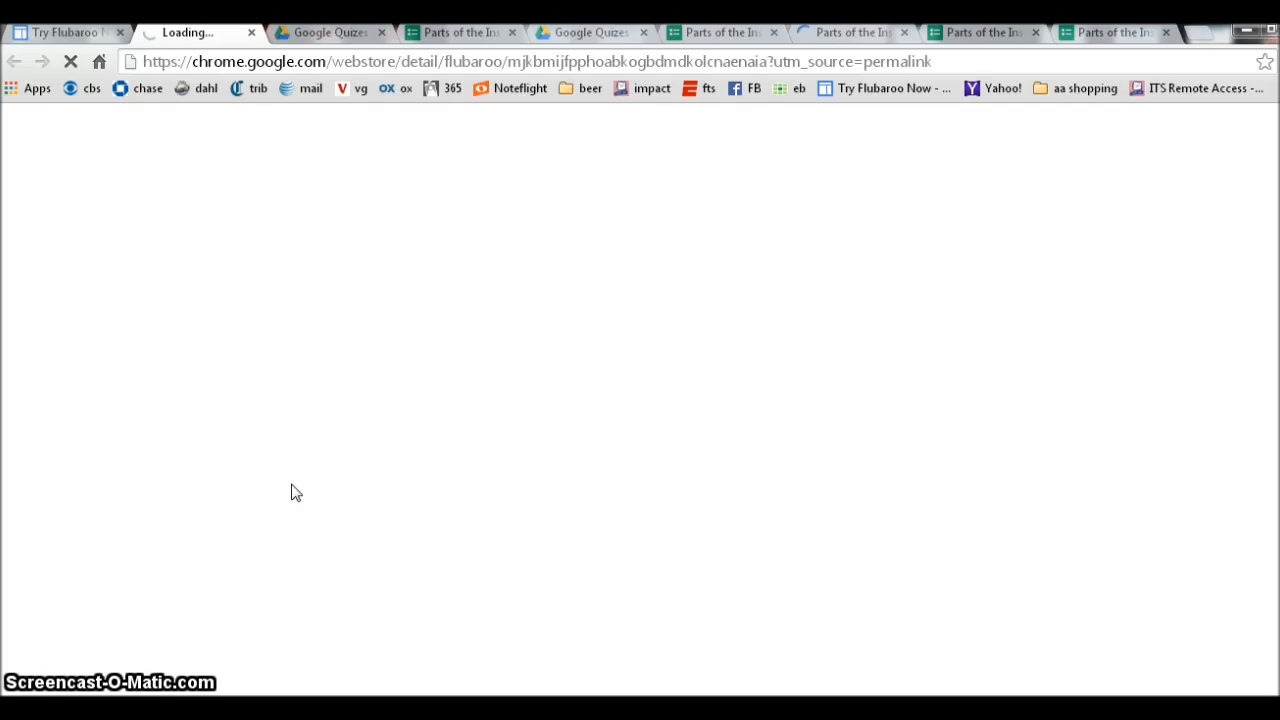
left_click(229, 543)
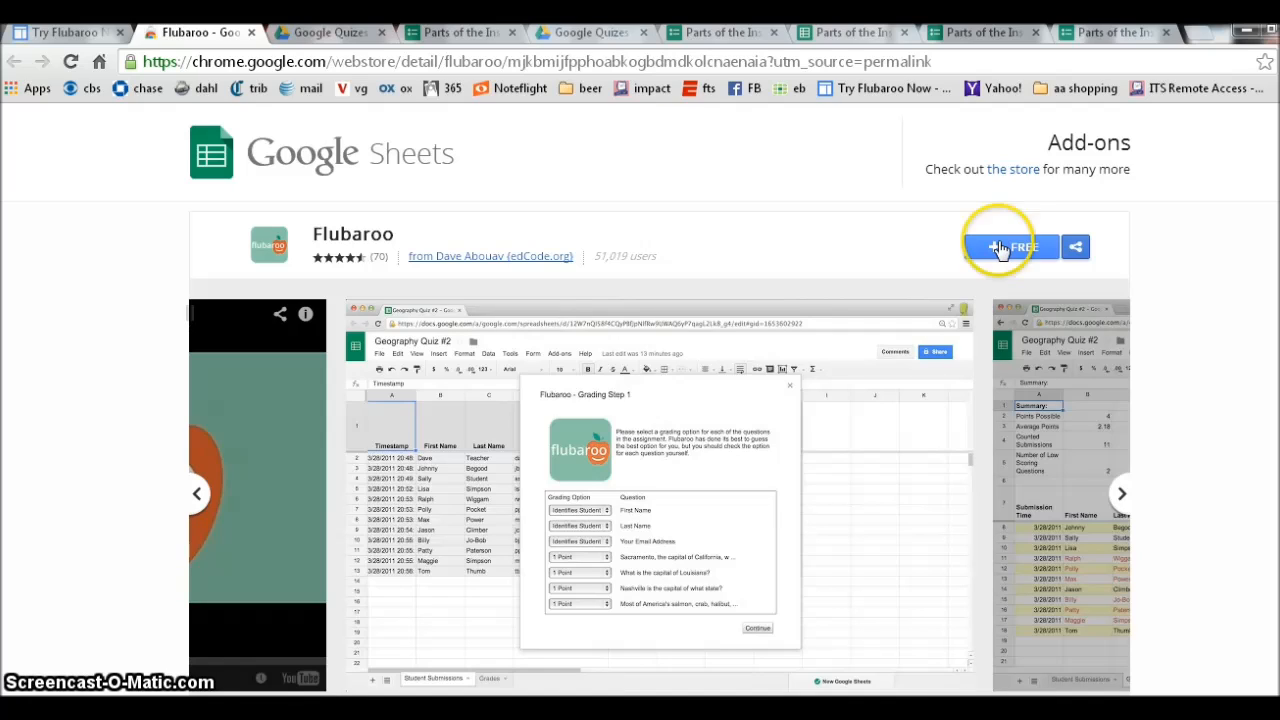
Switch to the Parts of the Instrument responses spreadsheet and regrade the assignment with Flubaroo, agreeing to replace the existing grades.
left_click(853, 33)
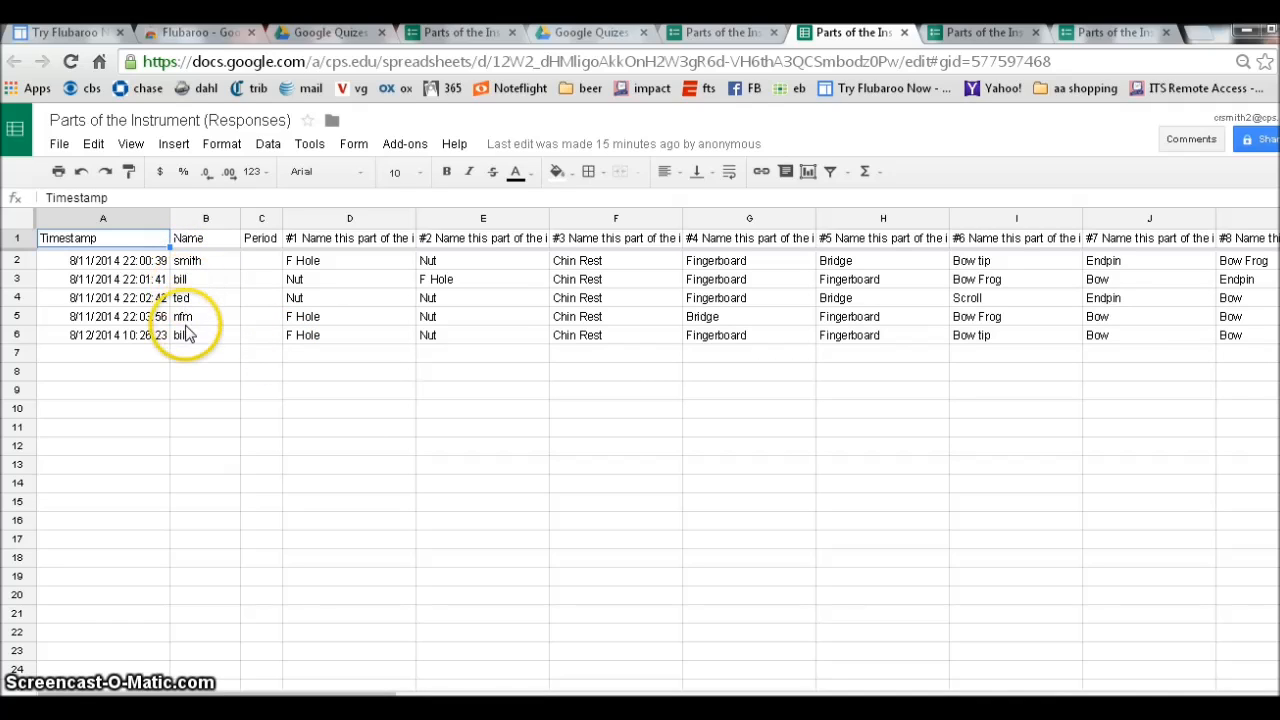
left_click(398, 147)
mouse_move(415, 181)
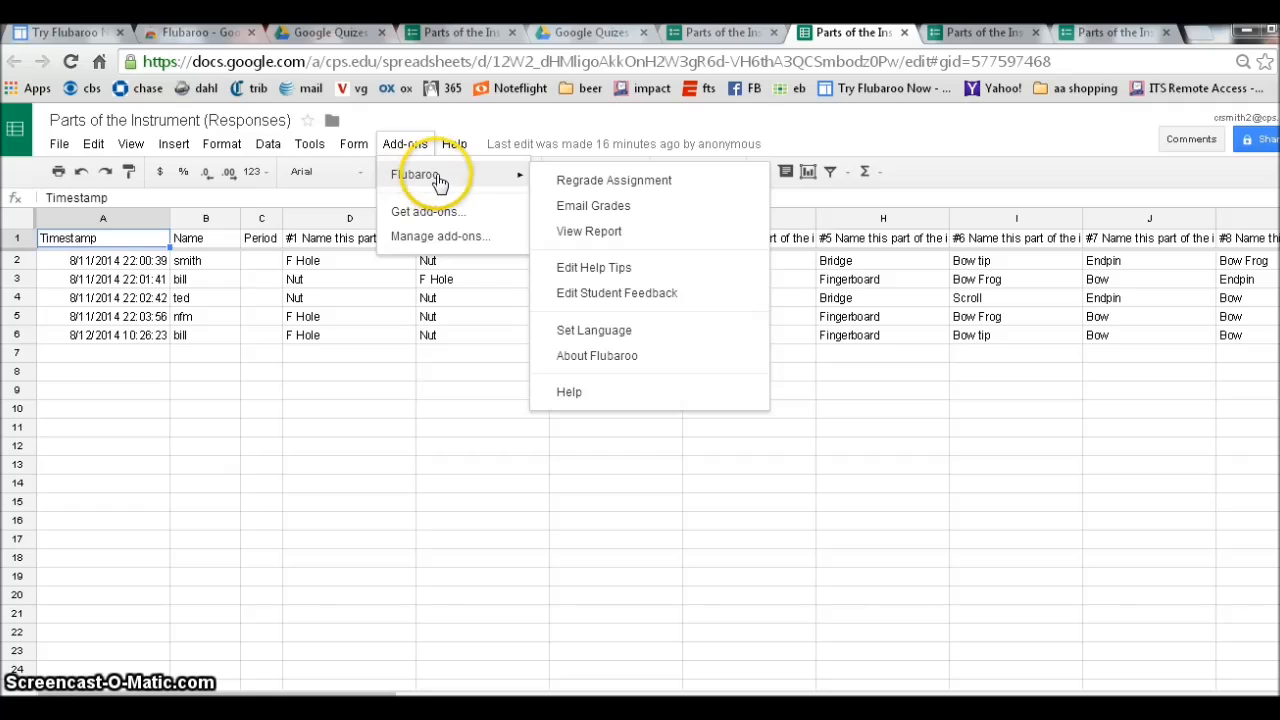
left_click(592, 185)
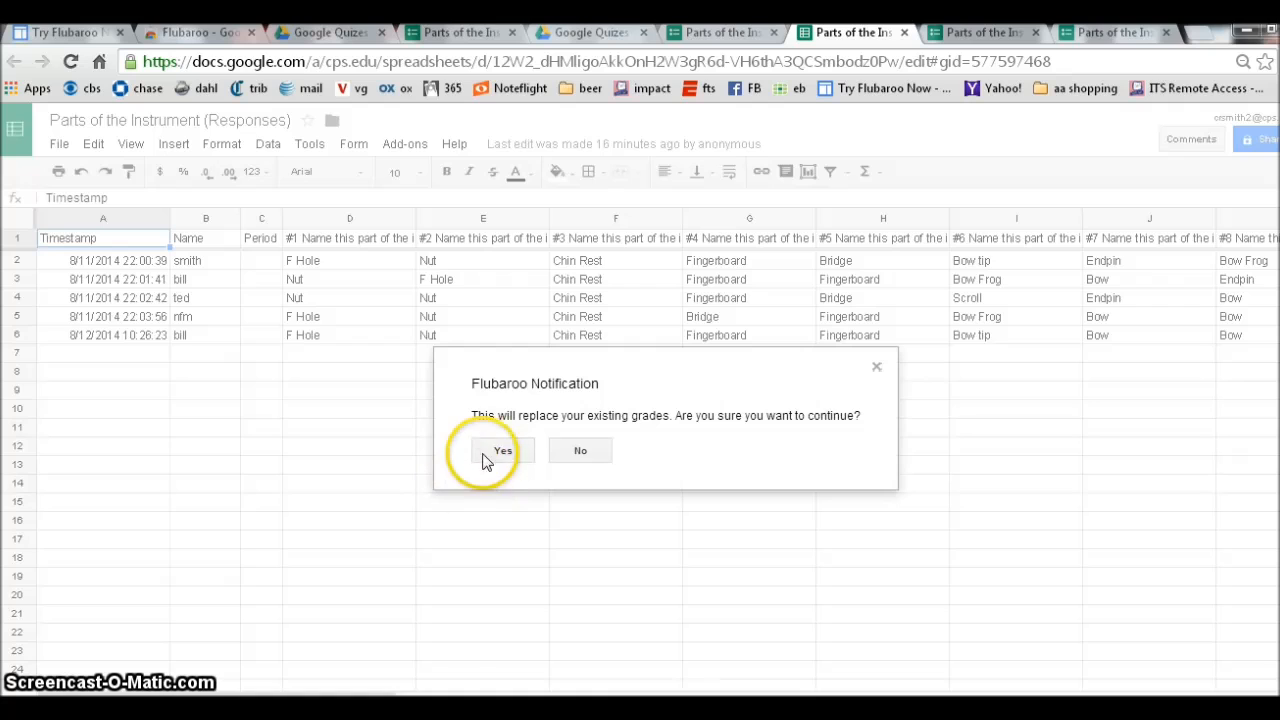
left_click(502, 452)
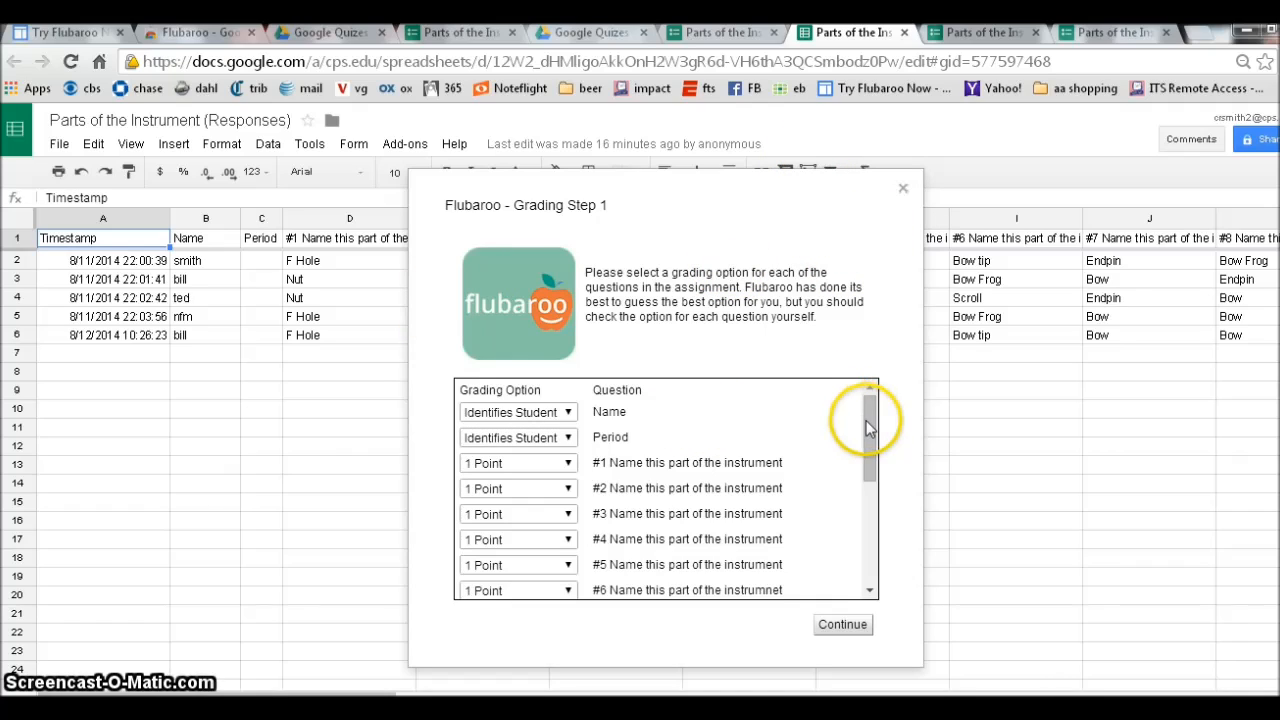
Check the grading options of all questions, keep question #1 at 1 Point, and continue to Grading Step 2.
left_click_drag(868, 430, 874, 383)
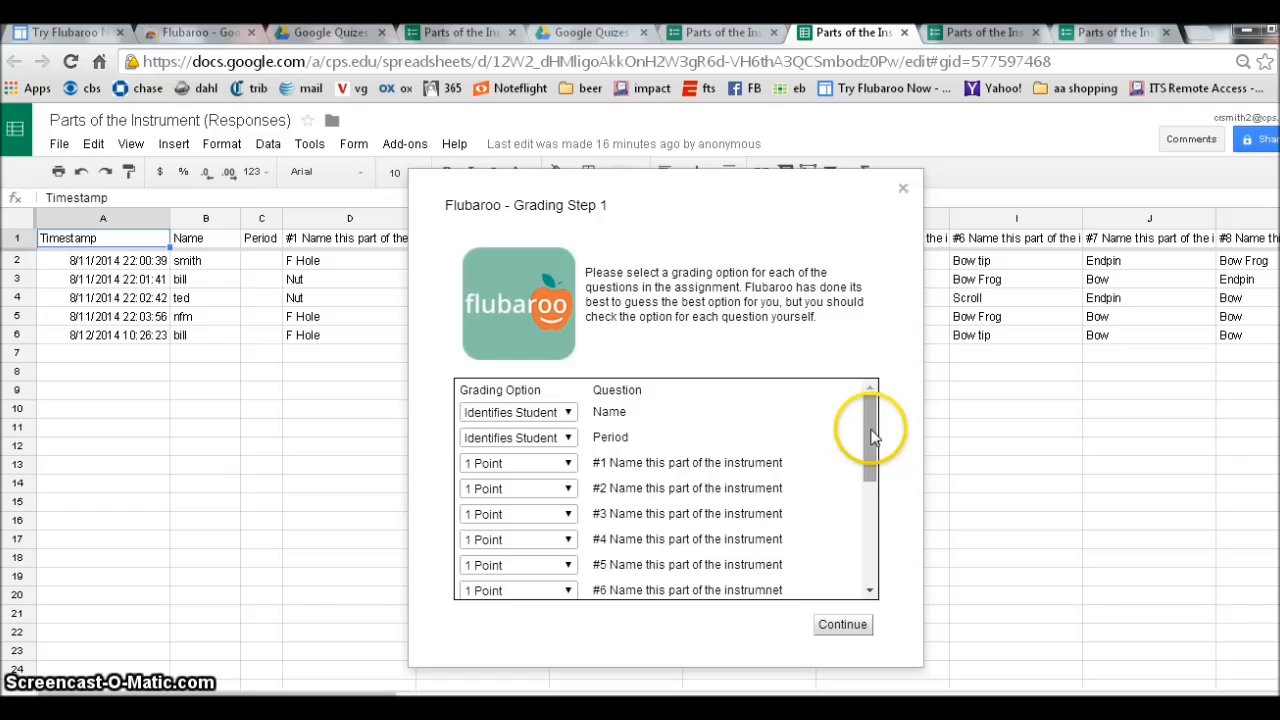
left_click_drag(869, 446, 856, 556)
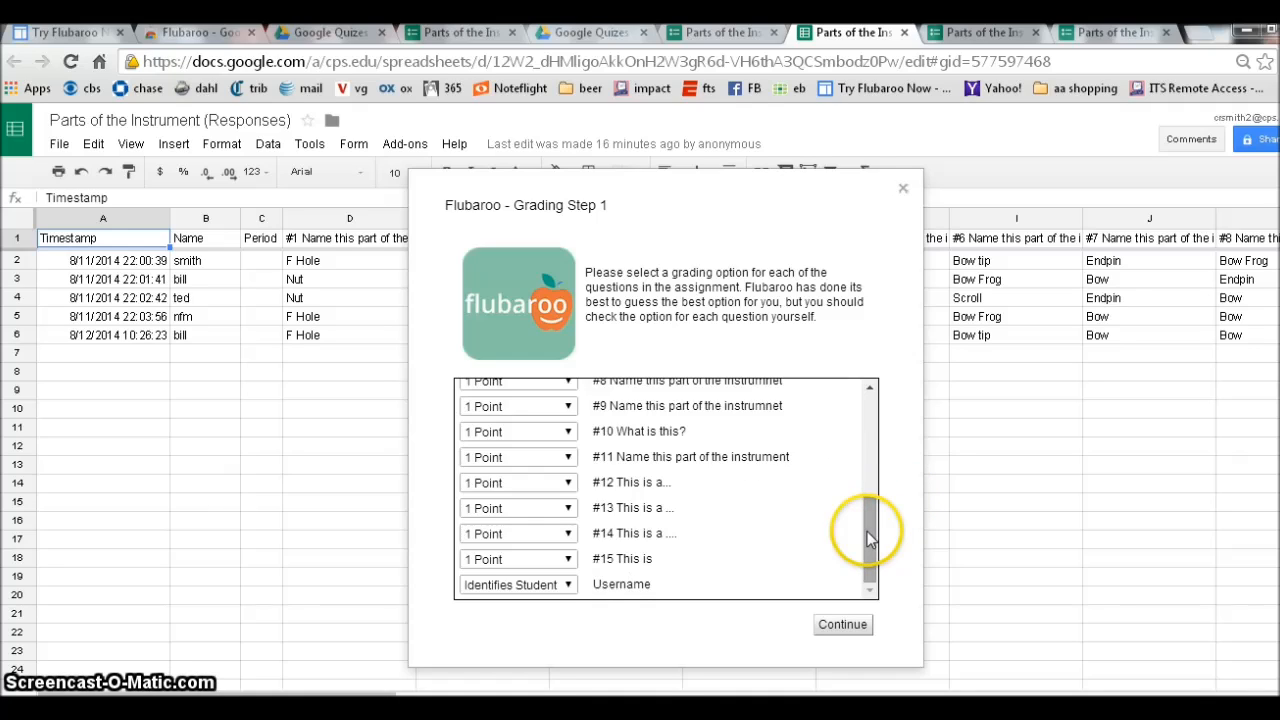
left_click_drag(868, 540, 870, 372)
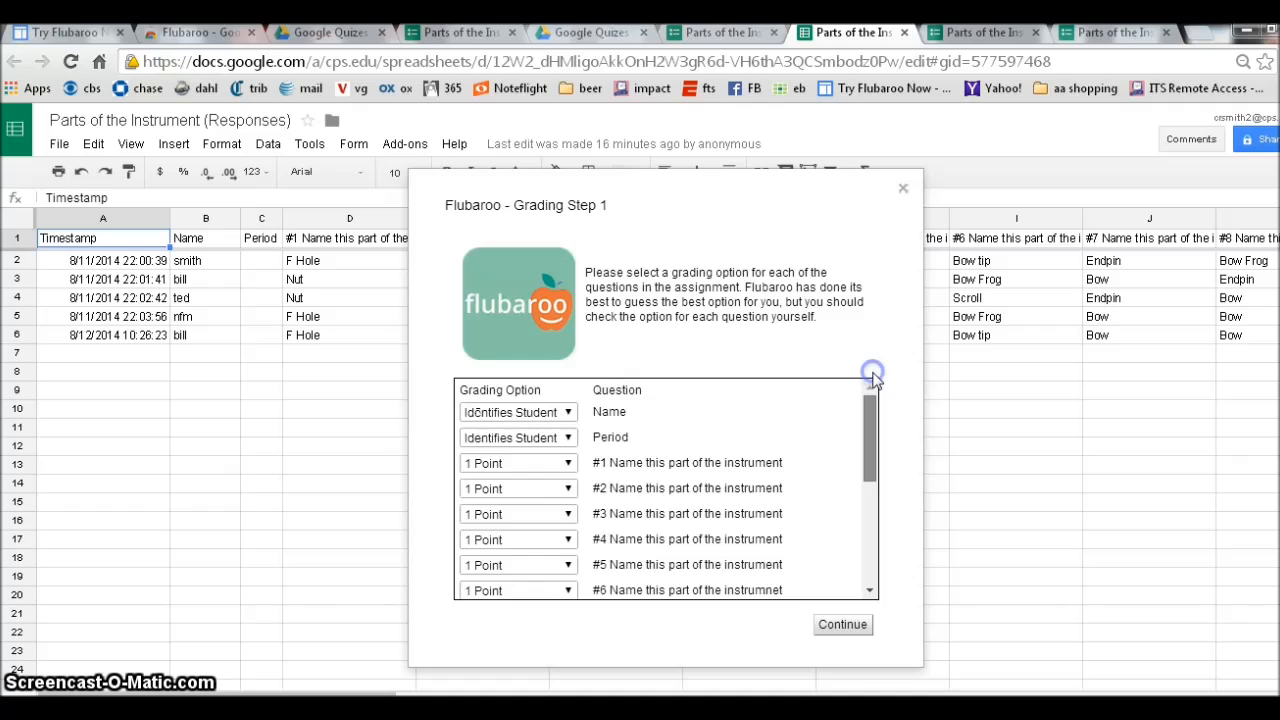
left_click(569, 466)
left_click(569, 468)
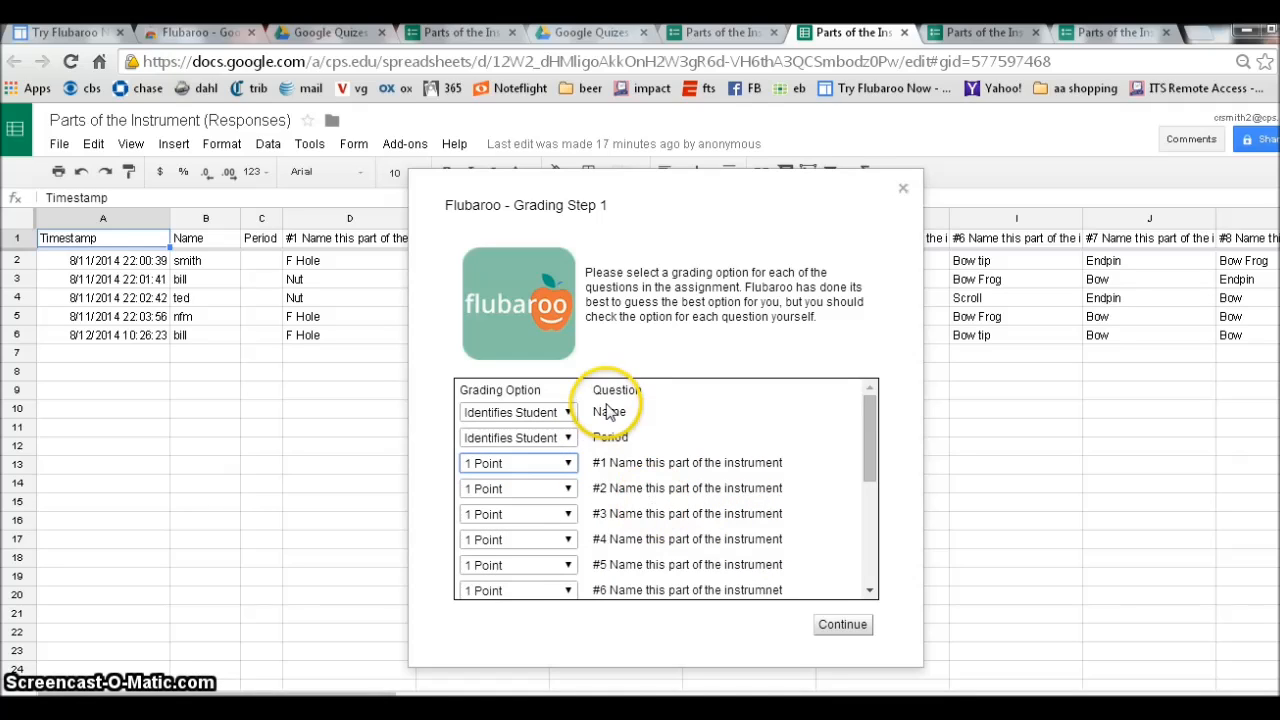
left_click(842, 630)
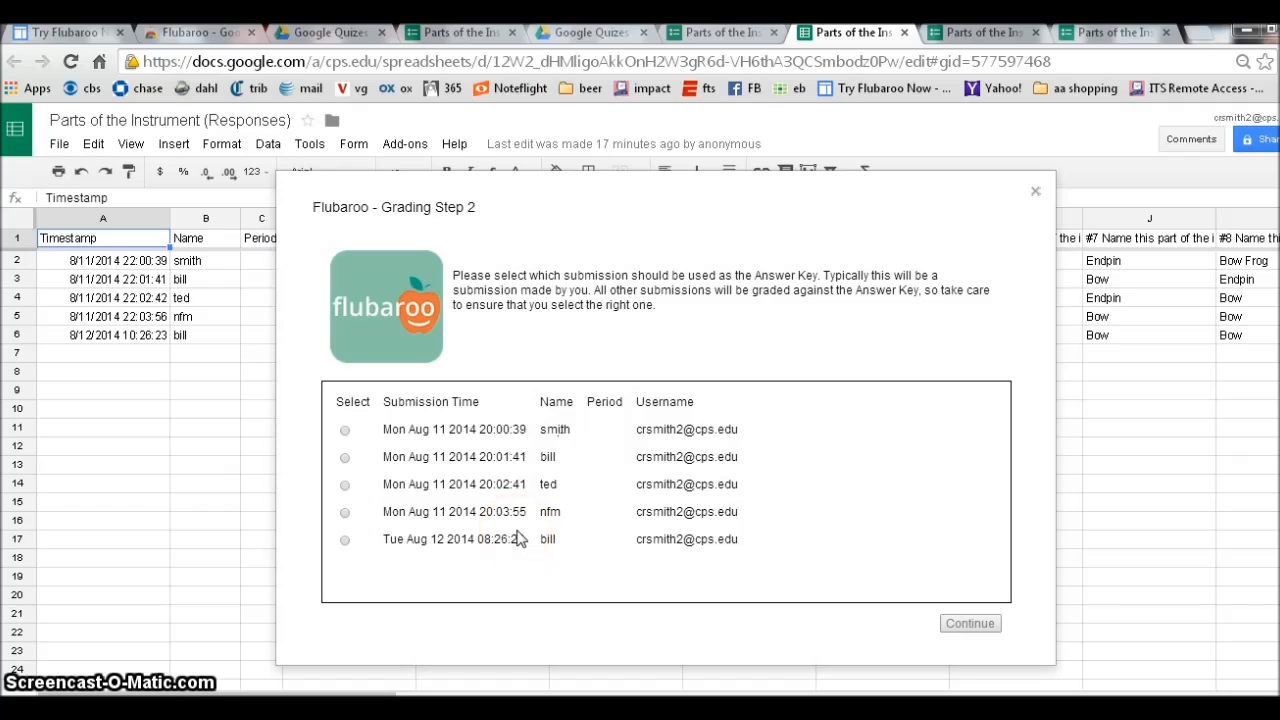
Use the Mon Aug 11 2014 20:00:39 submission as the answer key, run the grading, and dismiss the completion notice.
left_click(344, 431)
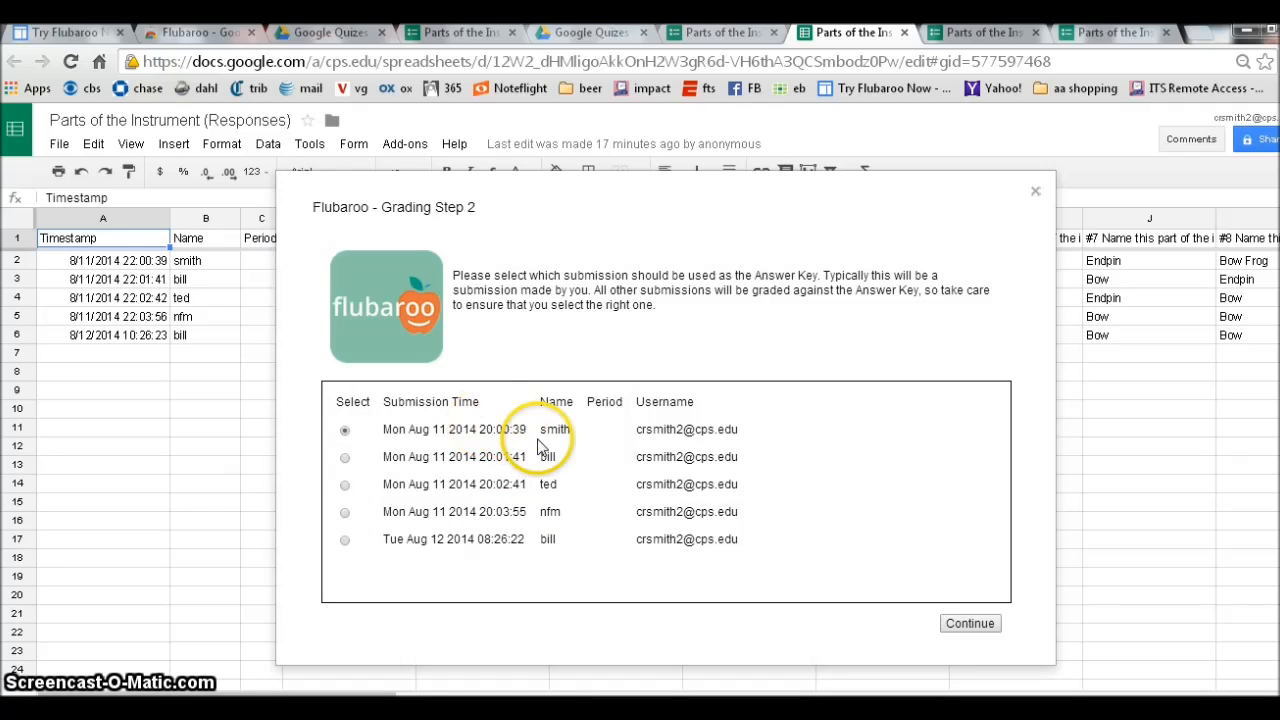
left_click(962, 626)
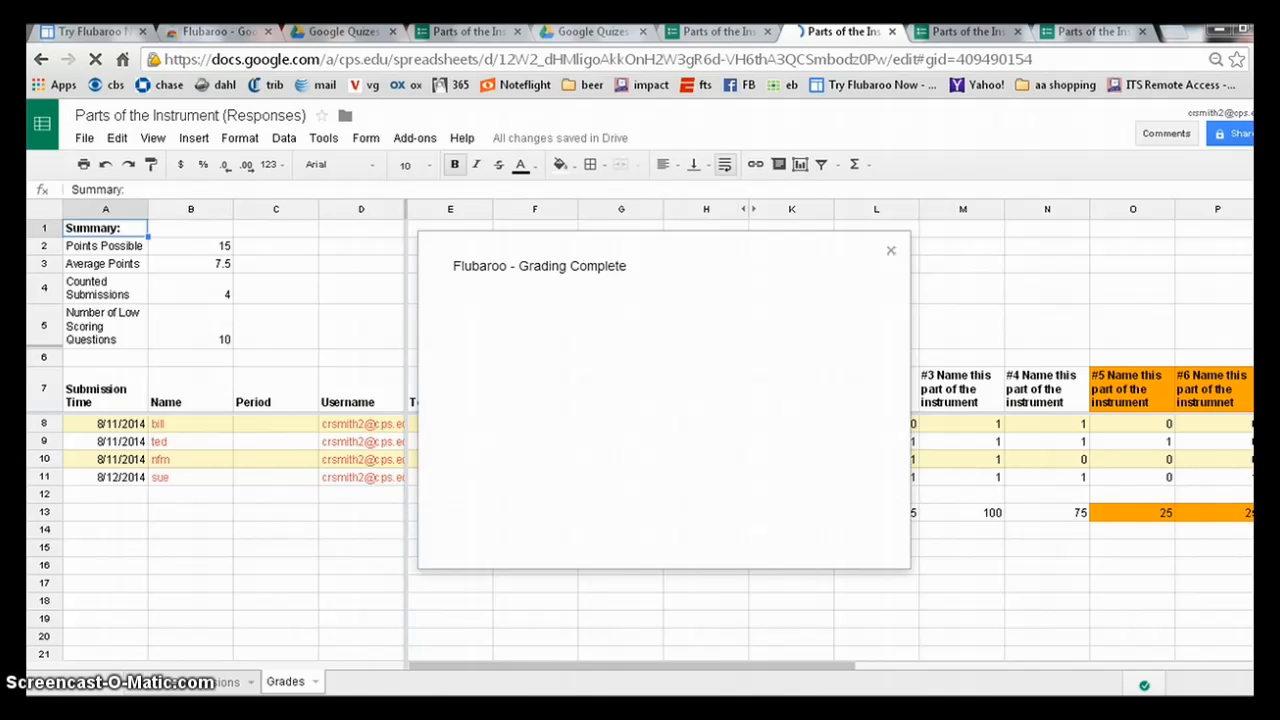
left_click(891, 252)
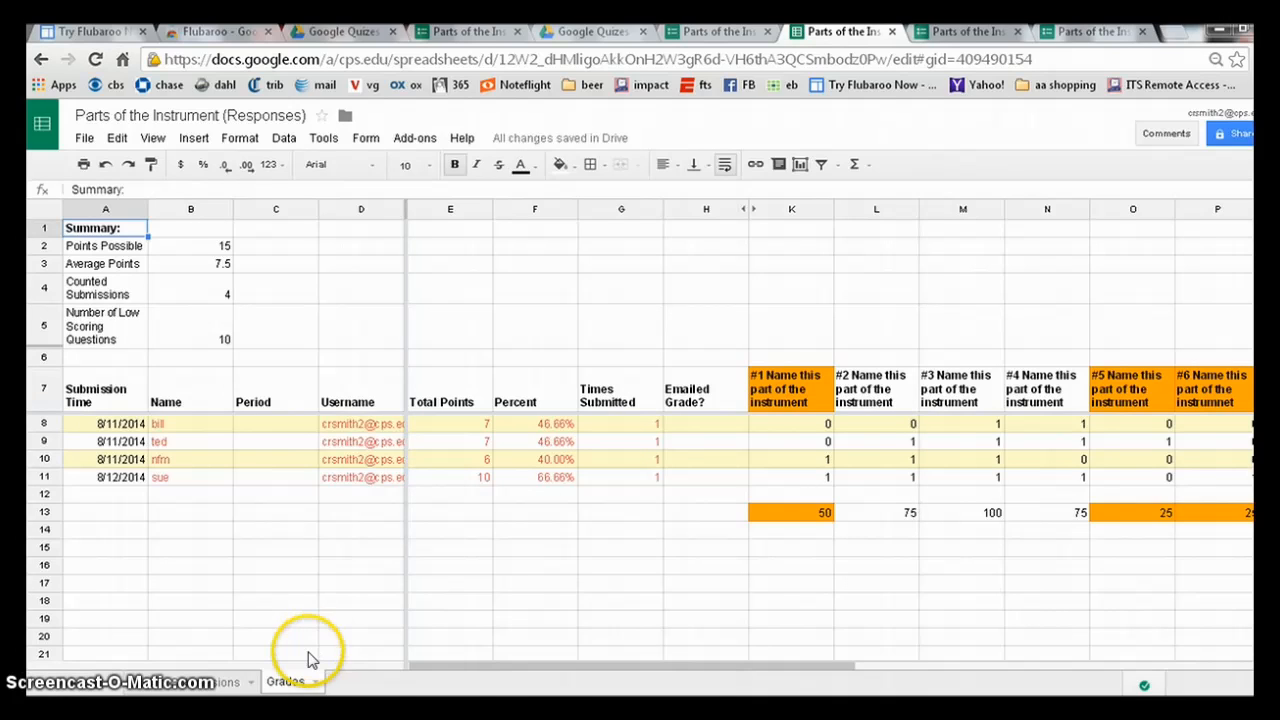
Look over the student submissions sheet, and return to the Grades sheet to examine the students' points and percentages.
left_click(227, 688)
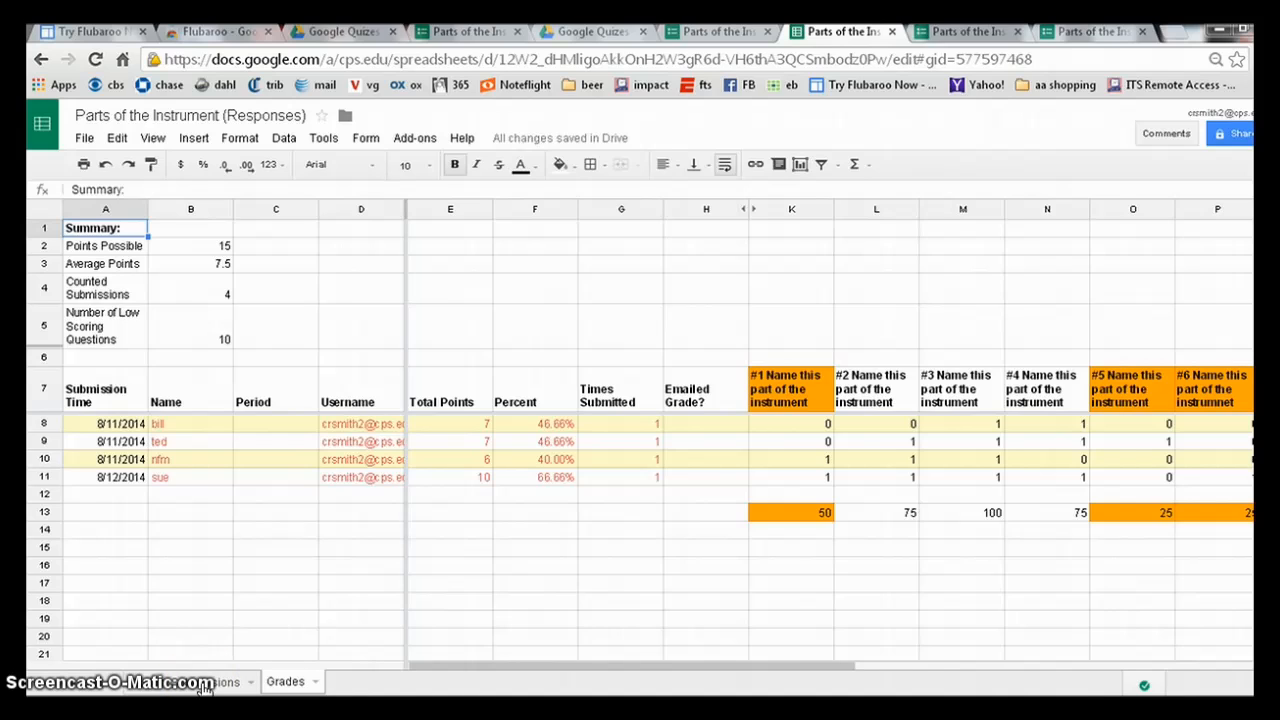
left_click(203, 684)
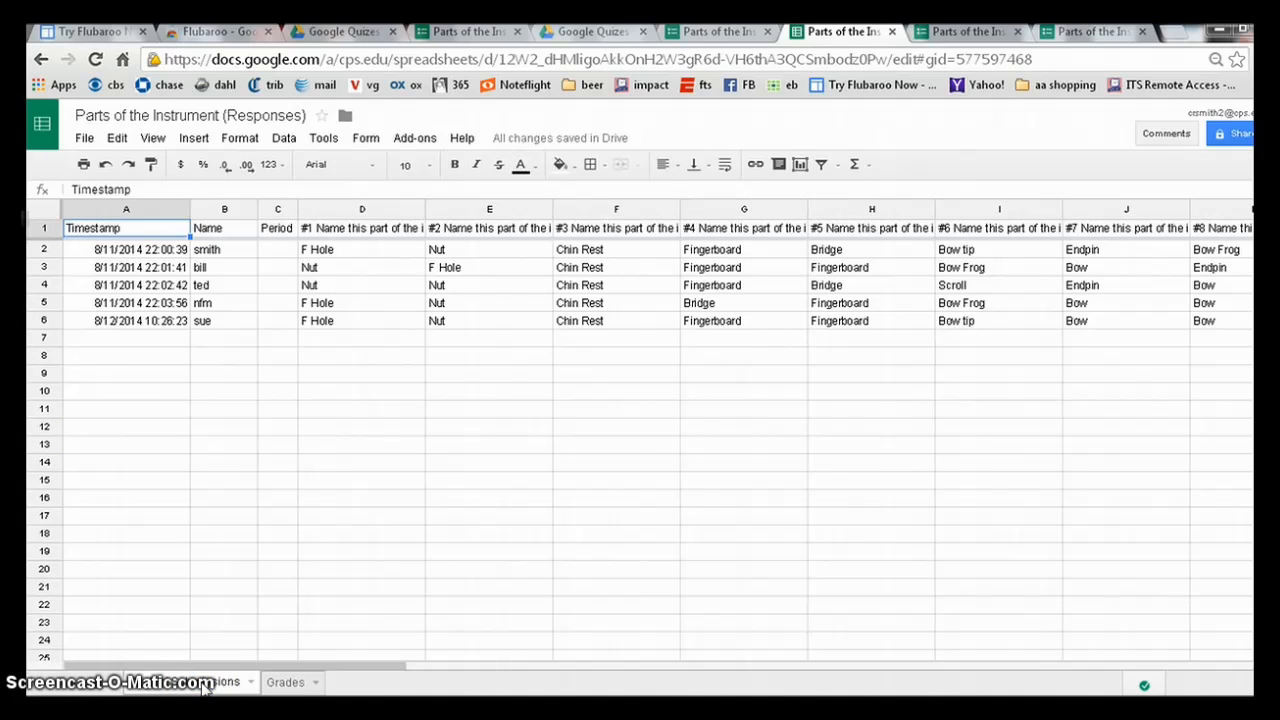
left_click(286, 684)
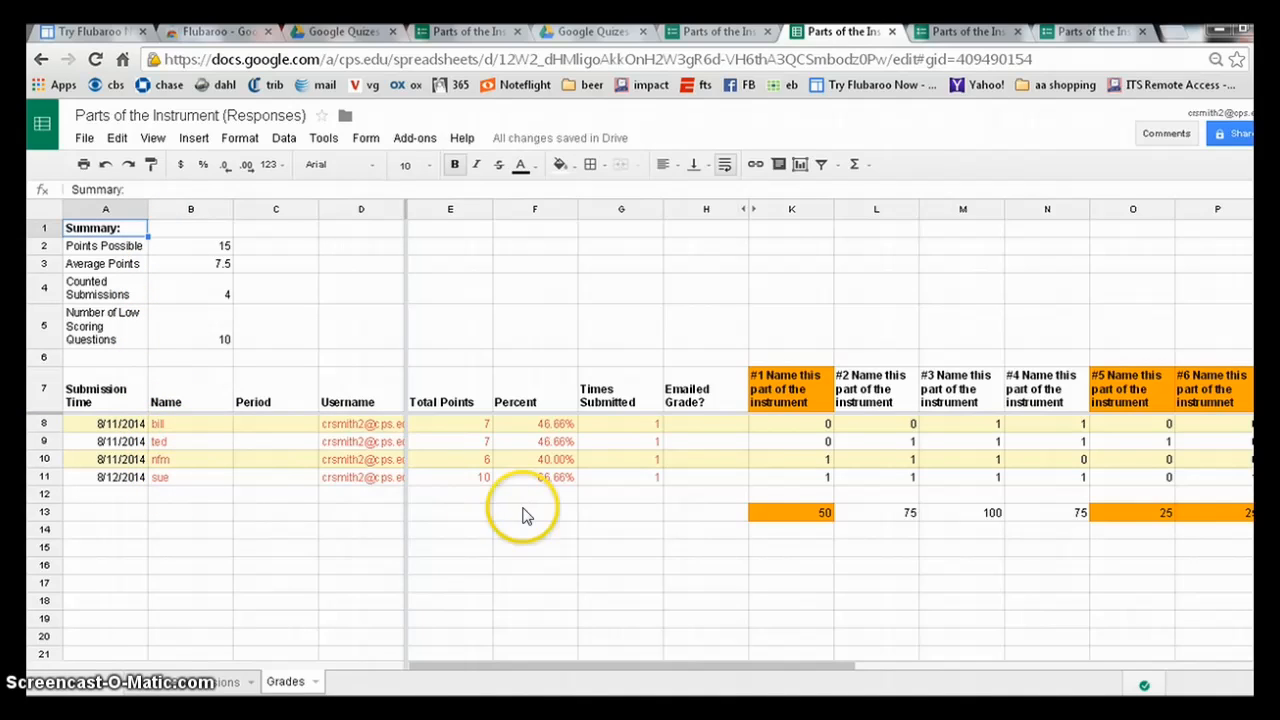
left_click_drag(540, 665, 461, 675)
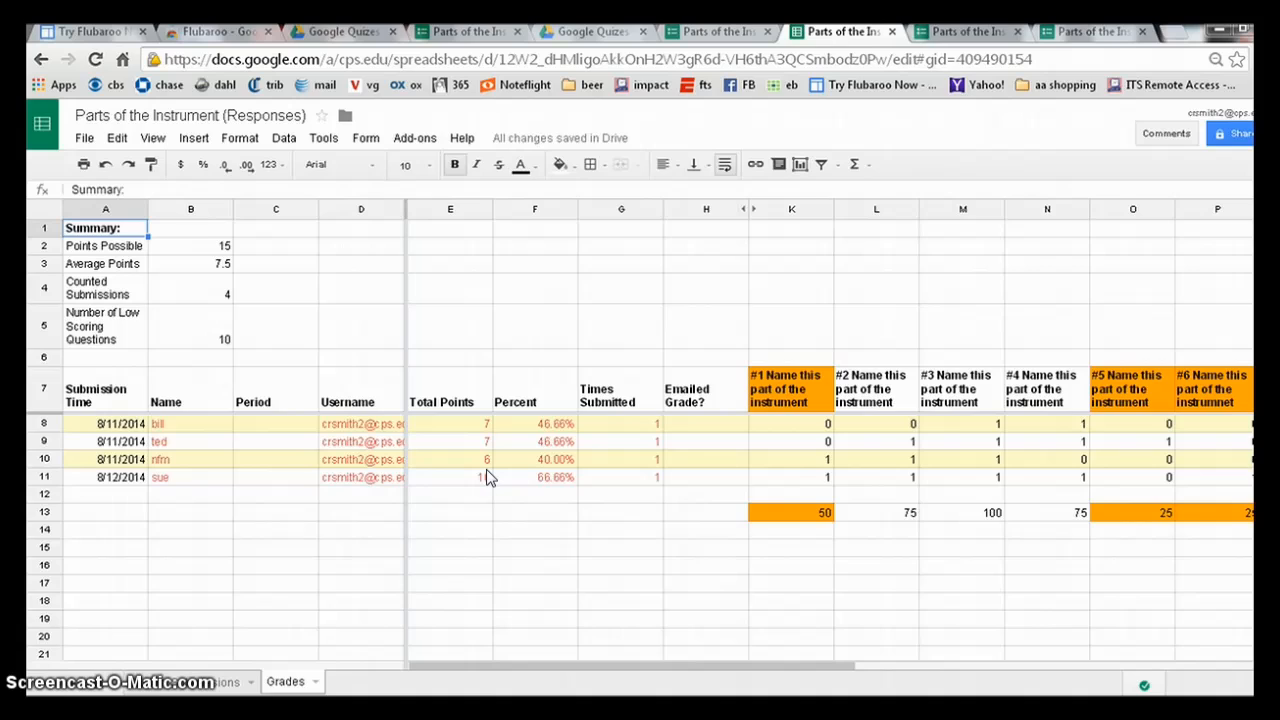
Try to email the grades through Flubaroo with the answer key included and the message "Great job everyone.".
left_click(424, 141)
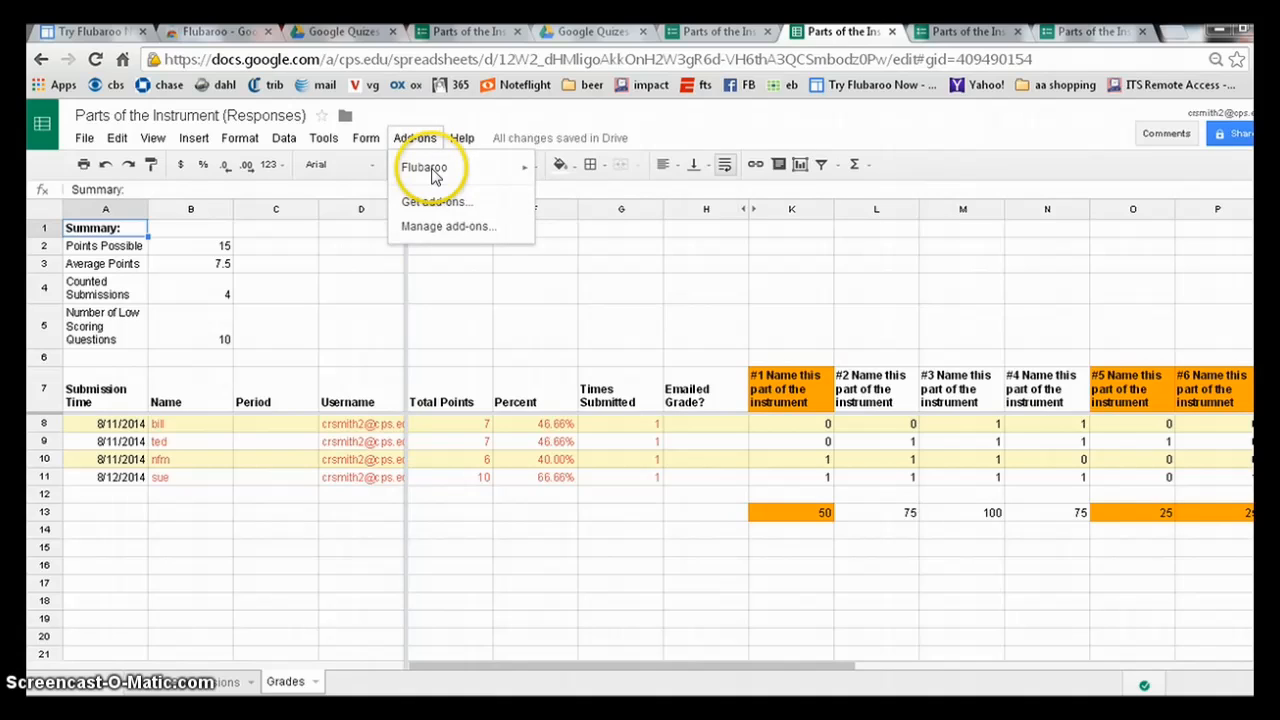
mouse_move(436, 176)
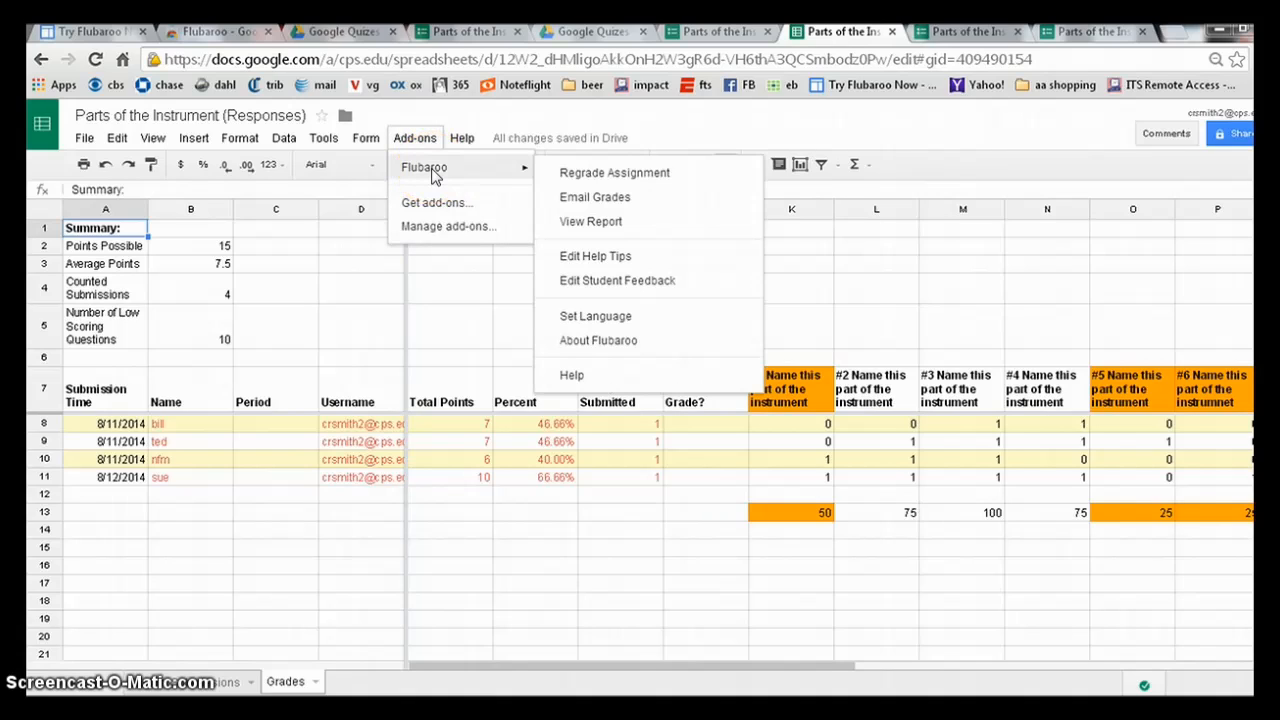
left_click(570, 197)
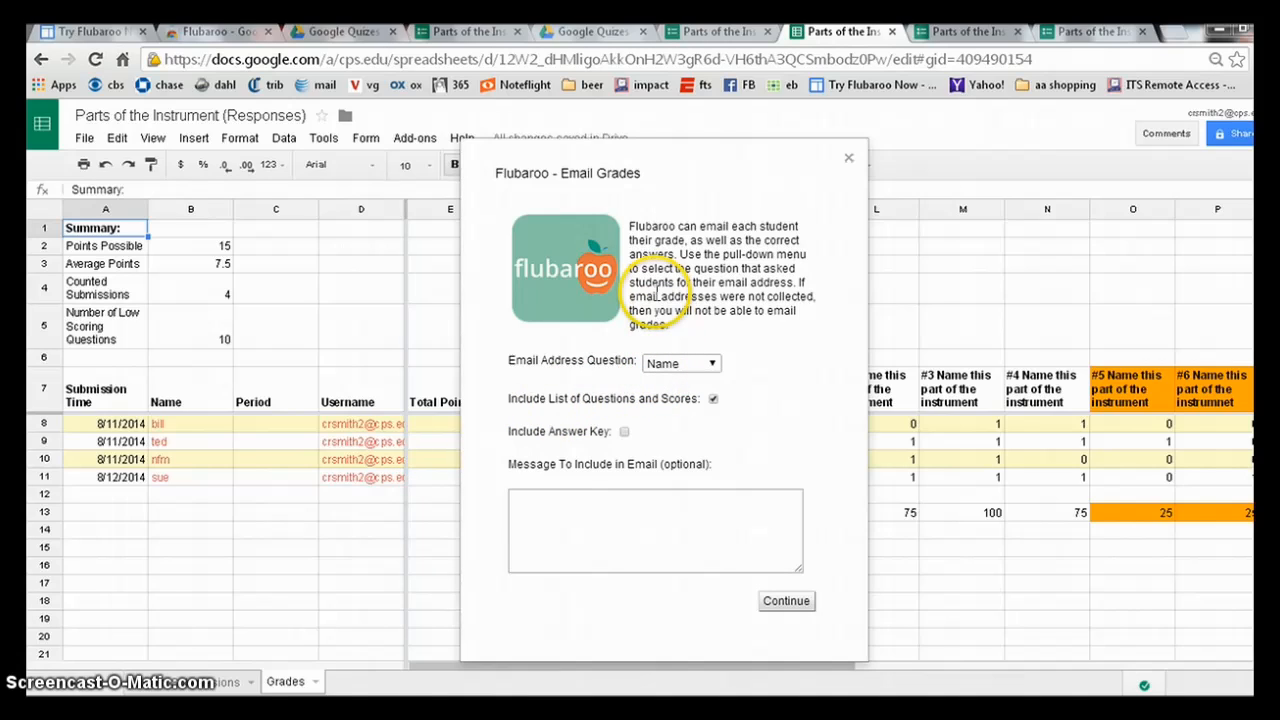
left_click(540, 521)
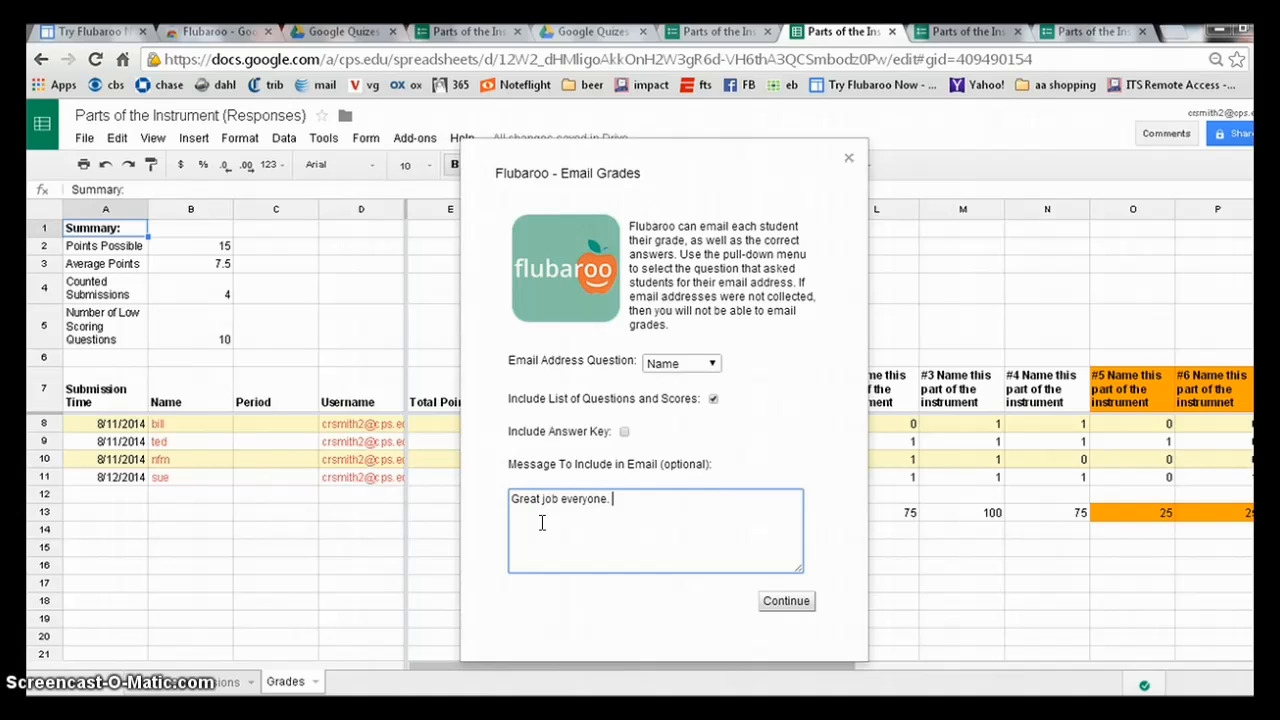
left_click(624, 432)
left_click(786, 604)
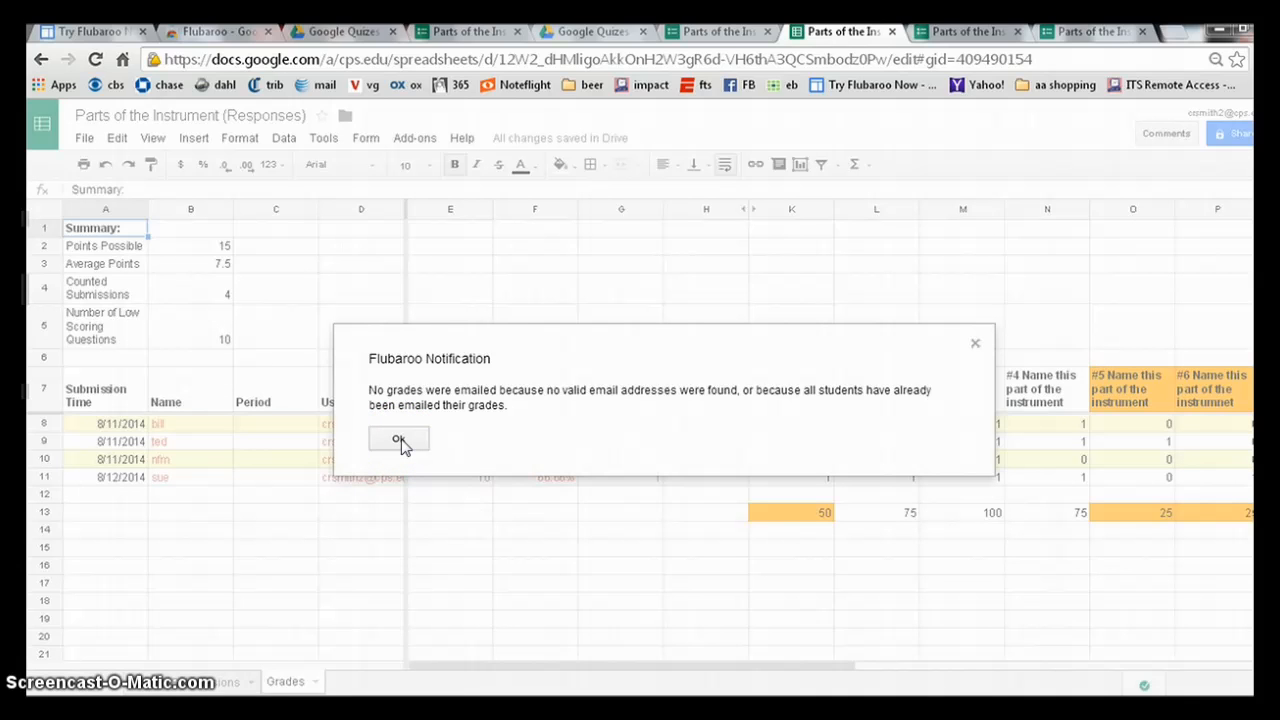
left_click(400, 442)
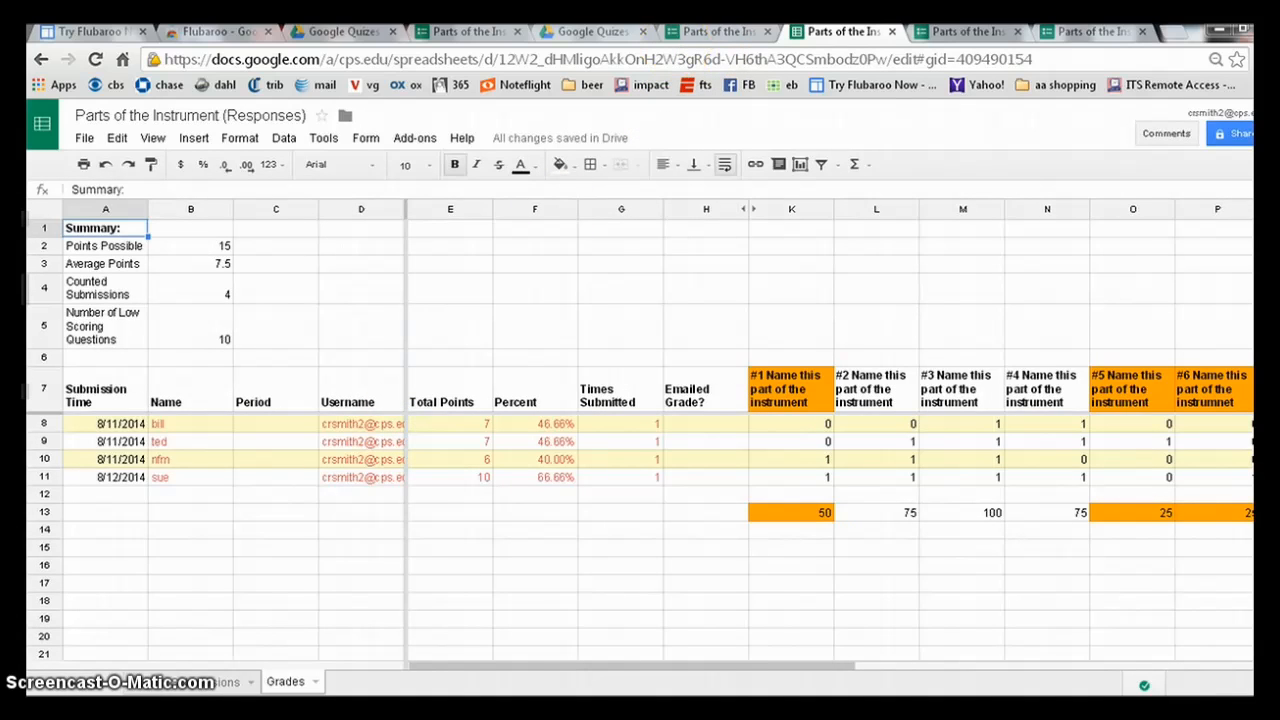
Switch to Gmail from Google Drive and open the email "Here is your grade for "Parts of the Instrument (Responses)"".
left_click(335, 35)
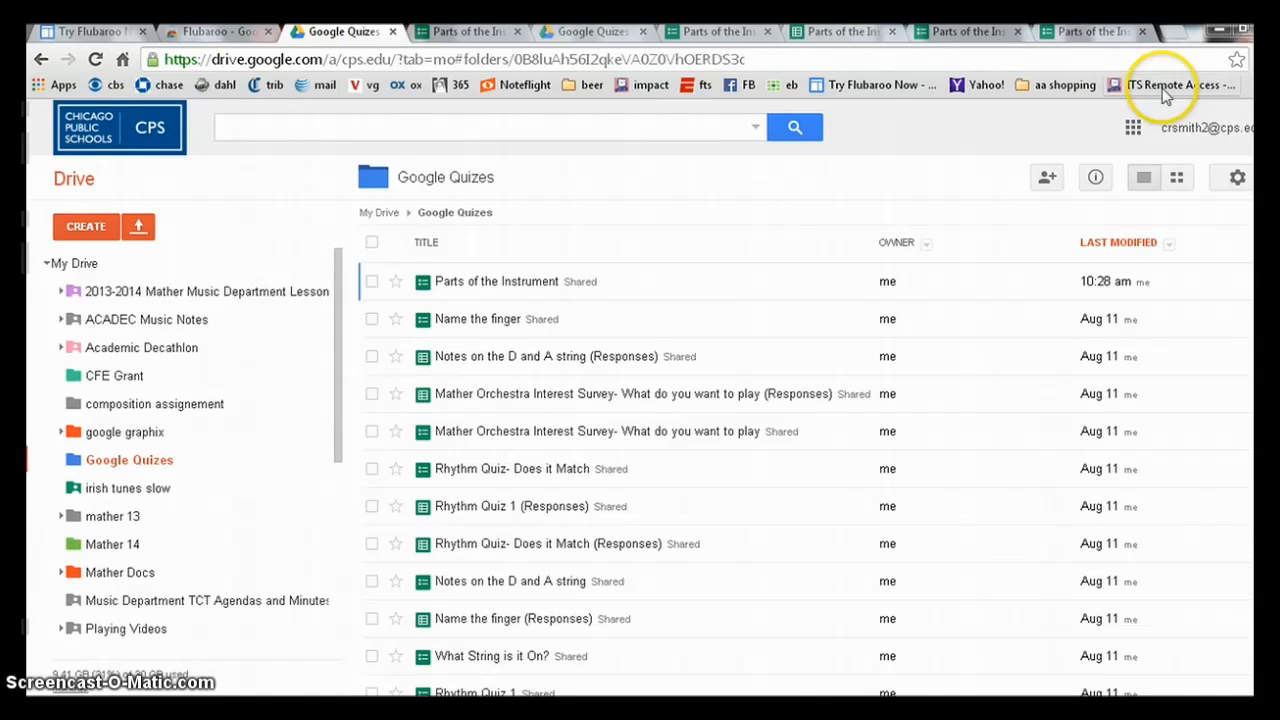
left_click(1133, 128)
left_click(1127, 215)
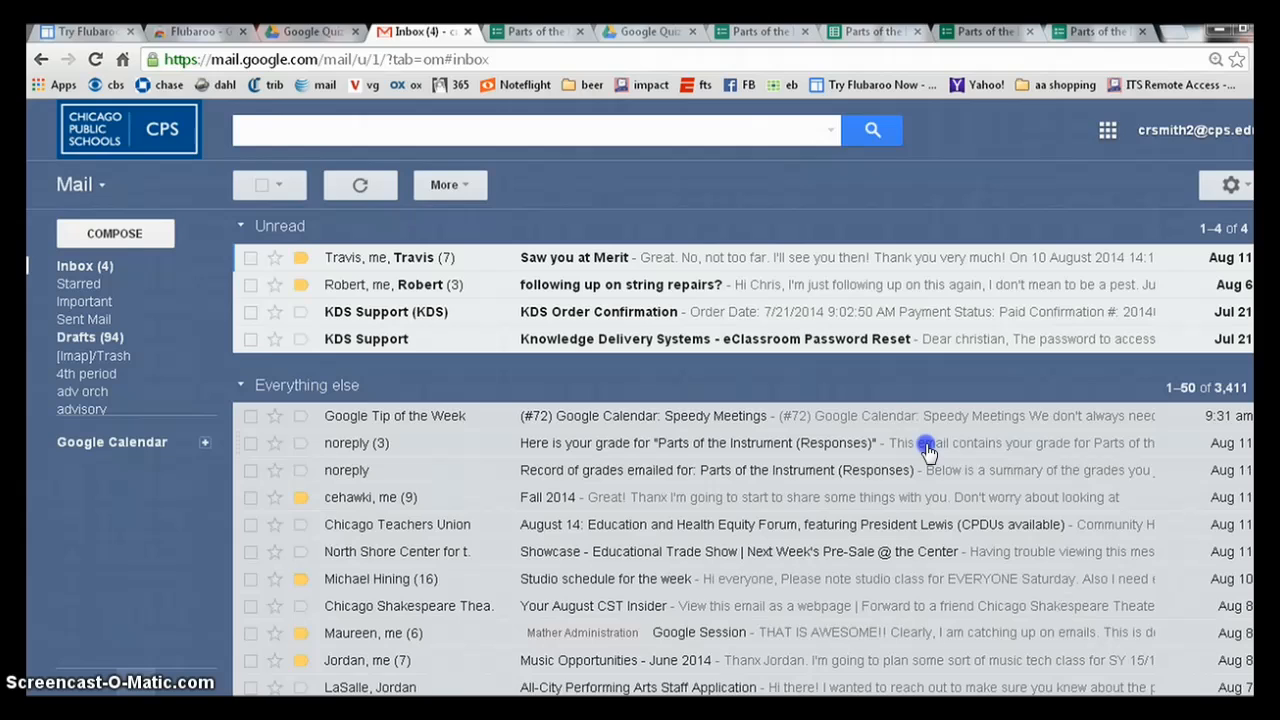
left_click(926, 452)
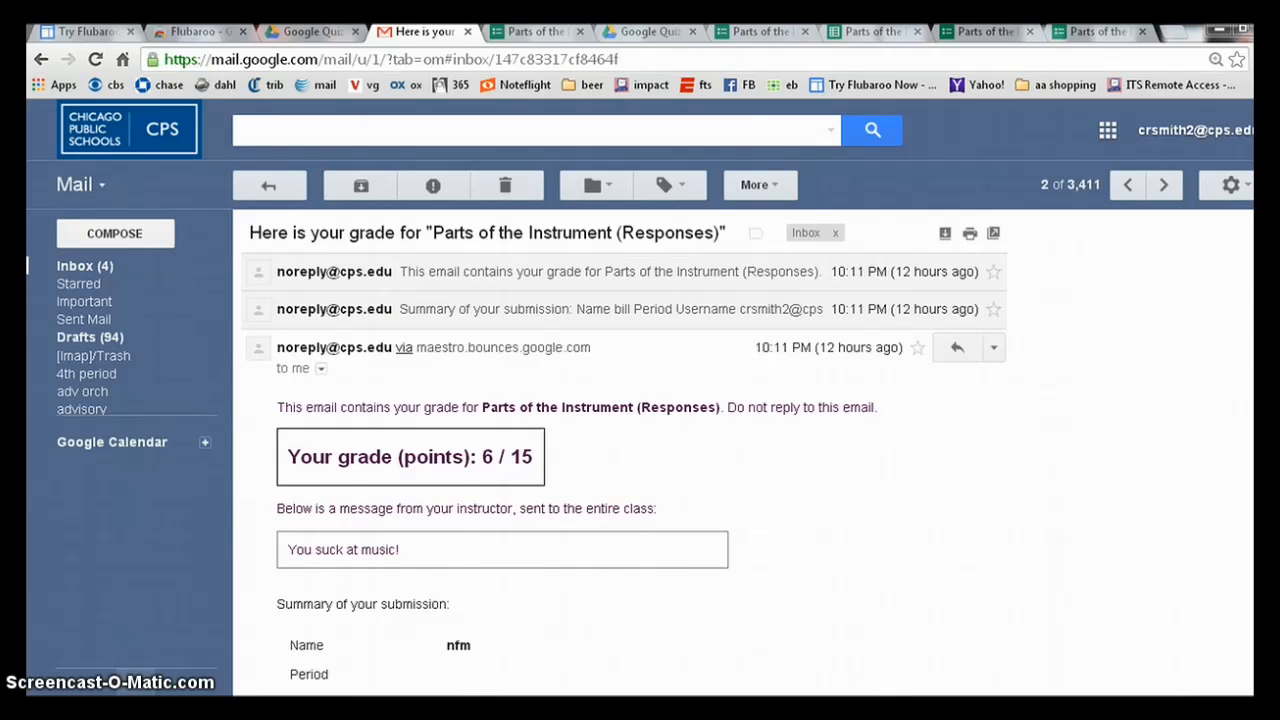
Read through the grade email's score, instructor message and per-question results, and return to its beginning.
scroll(640, 450, "down", 3)
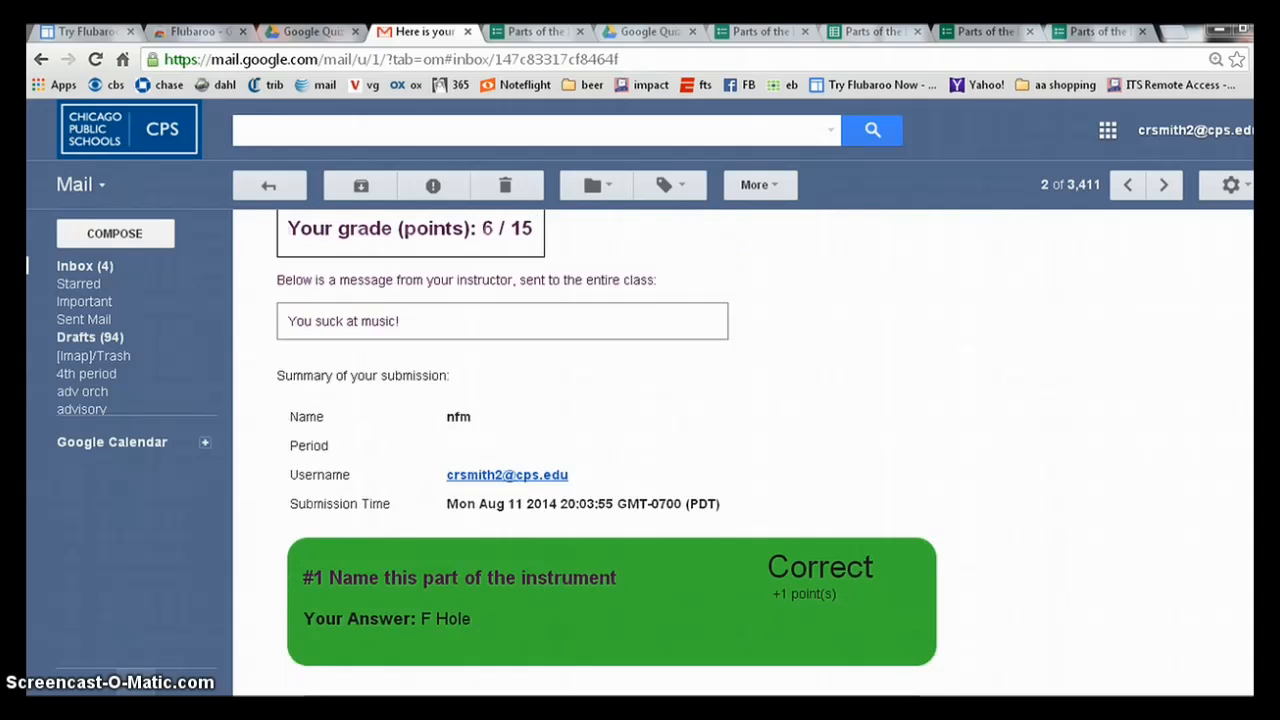
scroll(640, 450, "down", 4)
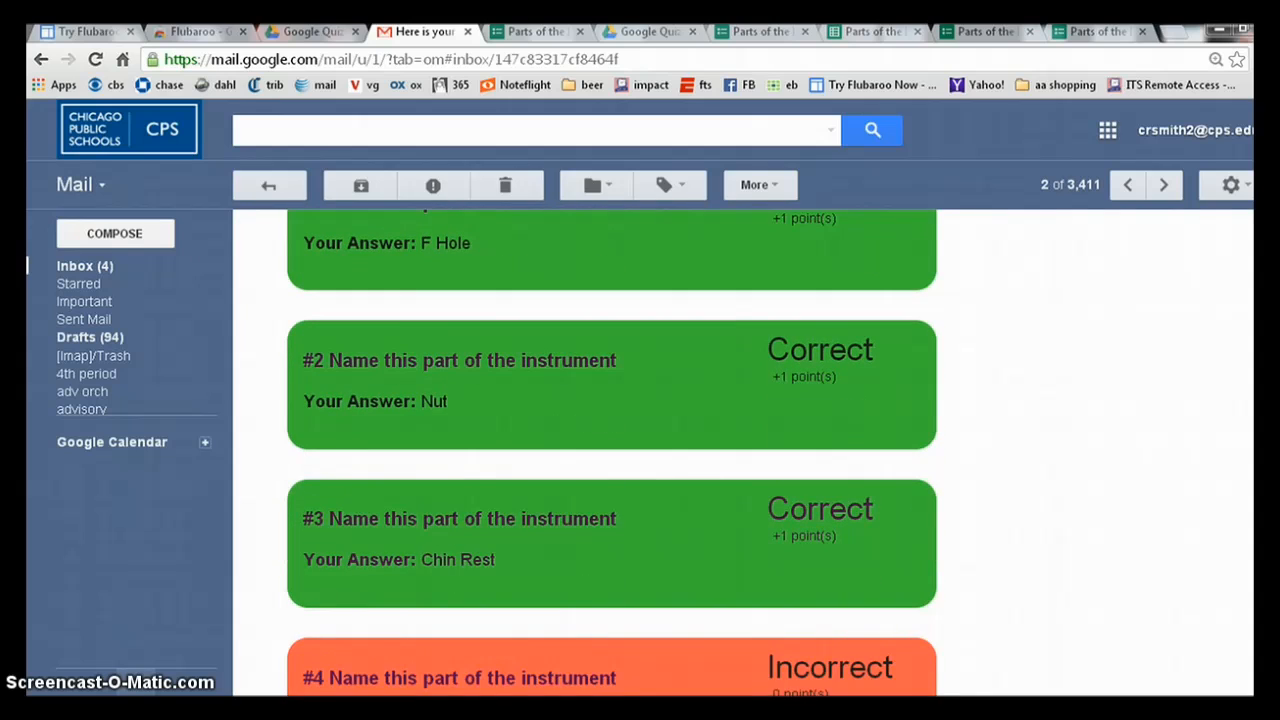
scroll(640, 450, "down", 5)
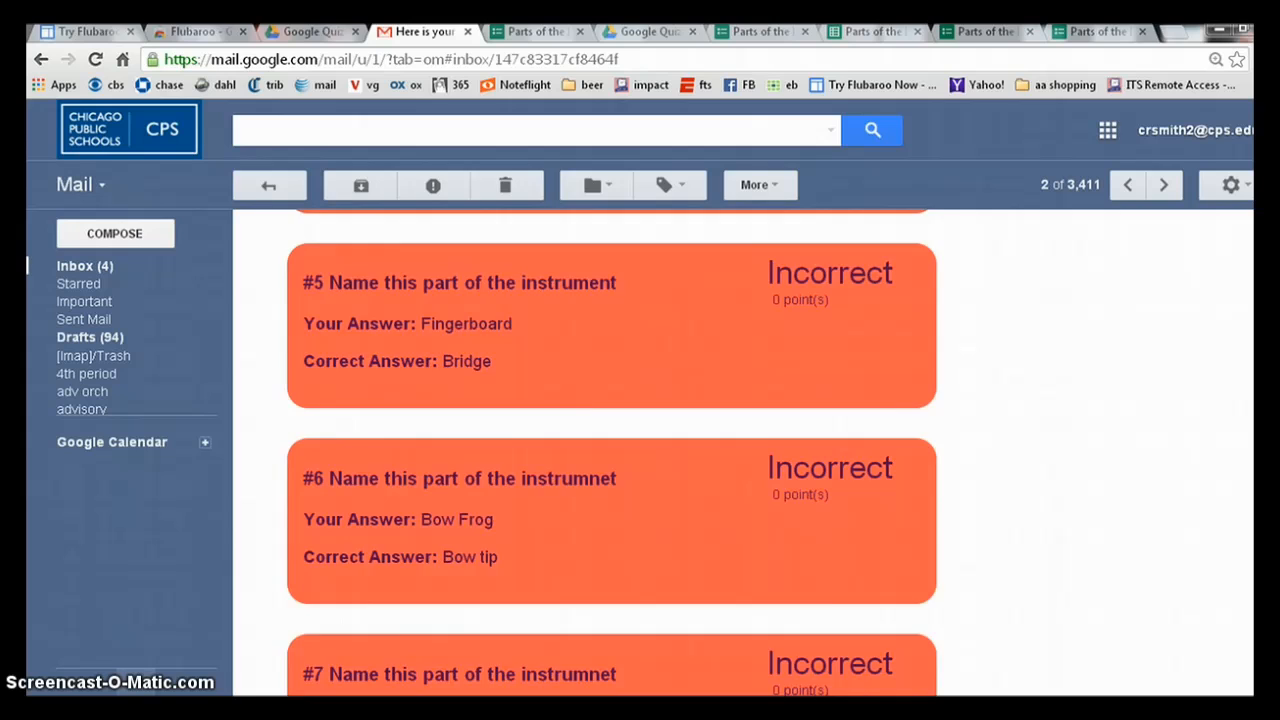
scroll(612, 450, "down", 5)
scroll(612, 450, "down", 5)
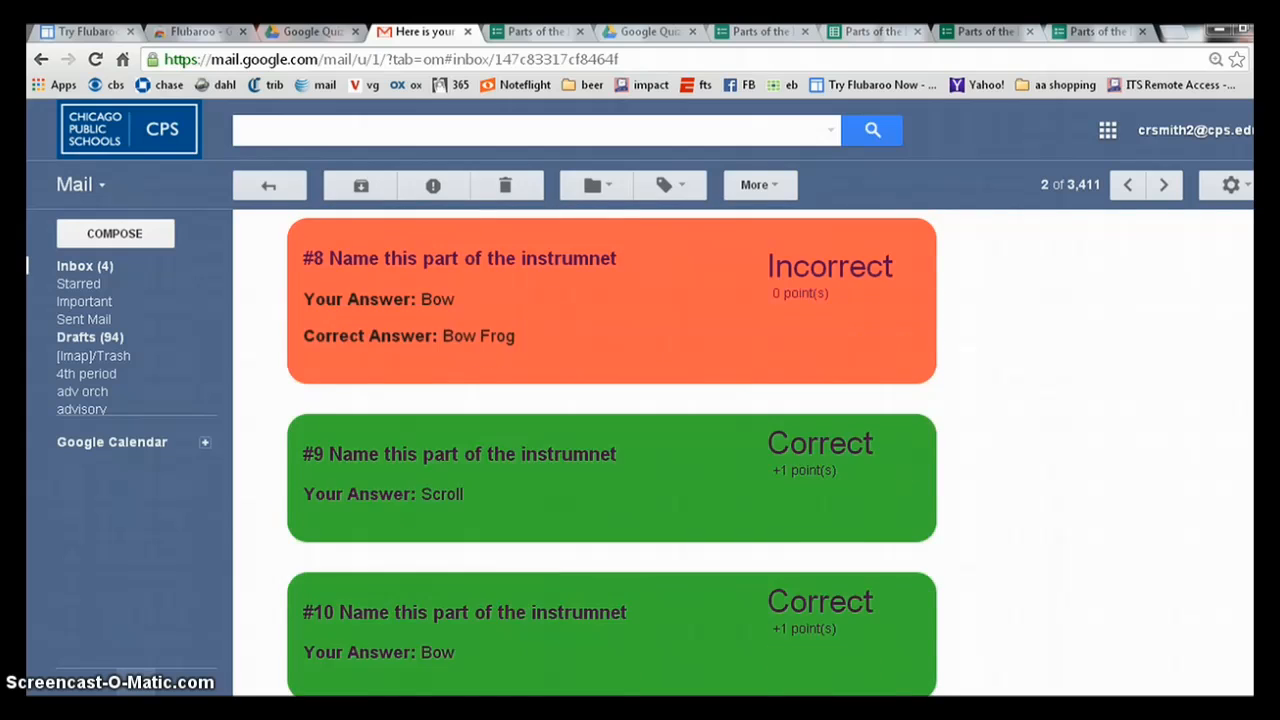
scroll(1253, 585, "down", 6)
scroll(1250, 595, "down", 3)
scroll(1245, 606, "up", 20)
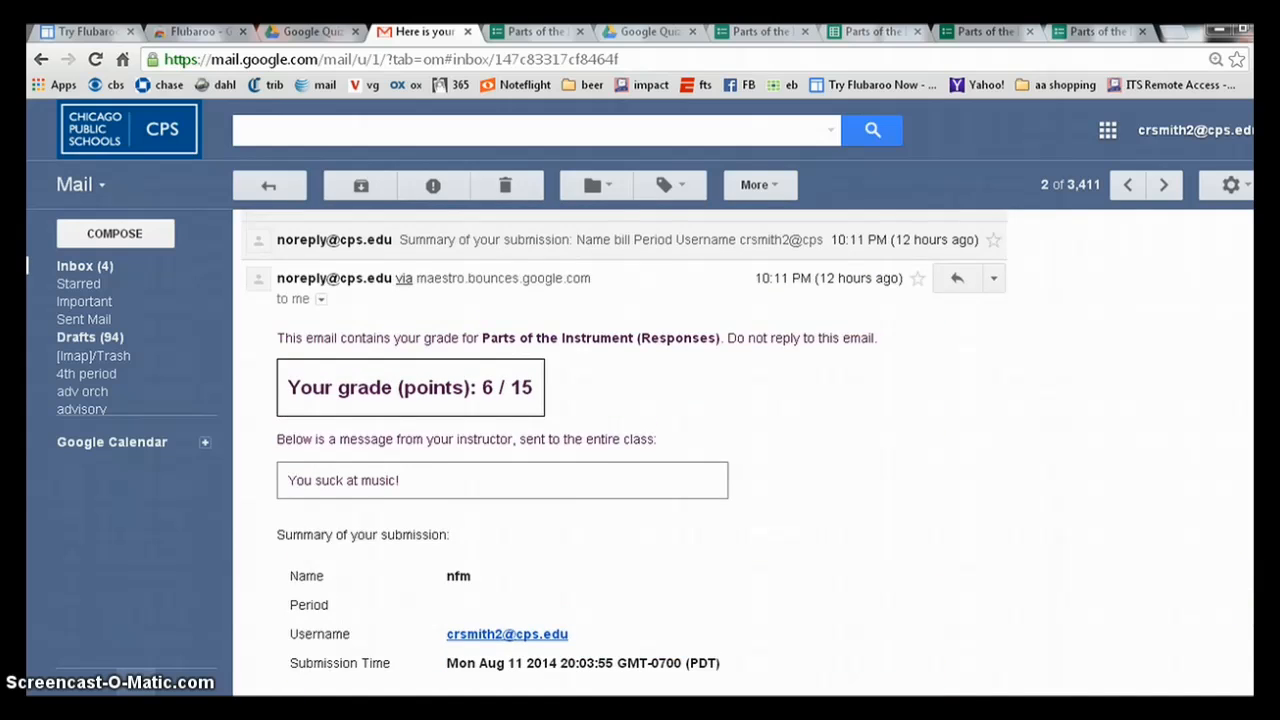
scroll(640, 450, "up", 1)
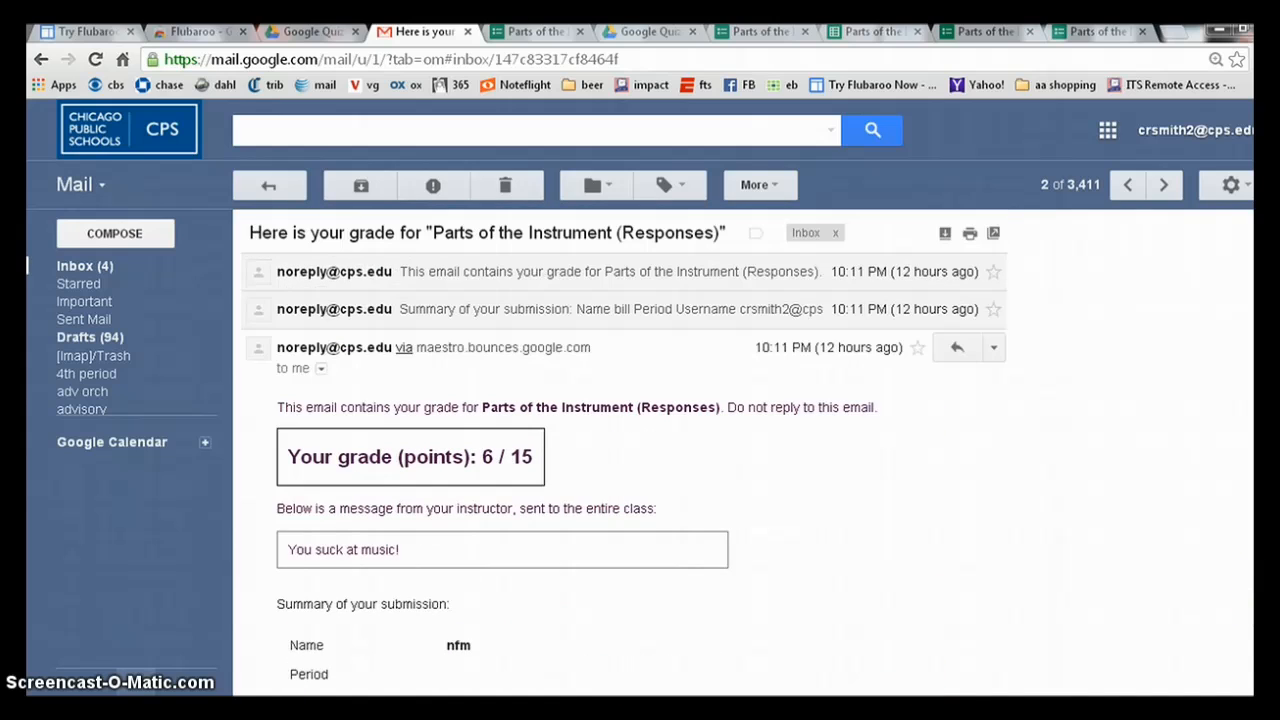
Switch to the Parts of the Instrument form editor, and turn accepting responses off and on again.
left_click(543, 33)
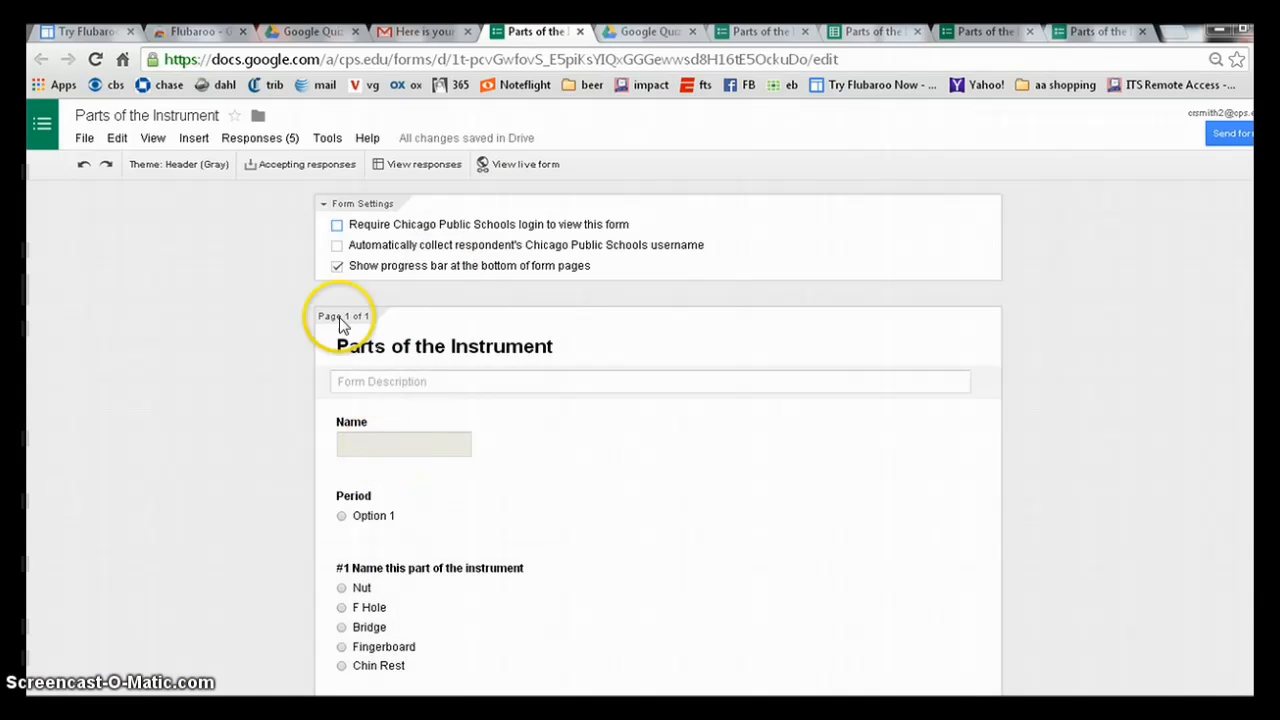
left_click(301, 163)
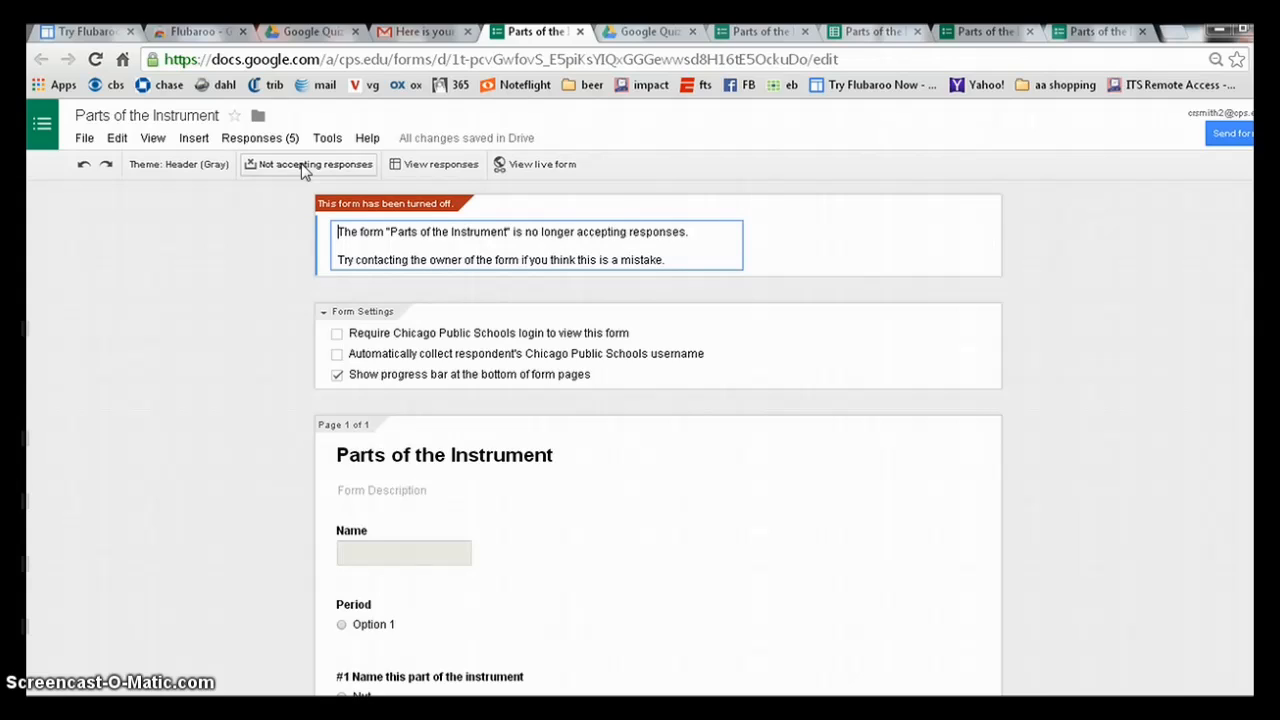
left_click(301, 164)
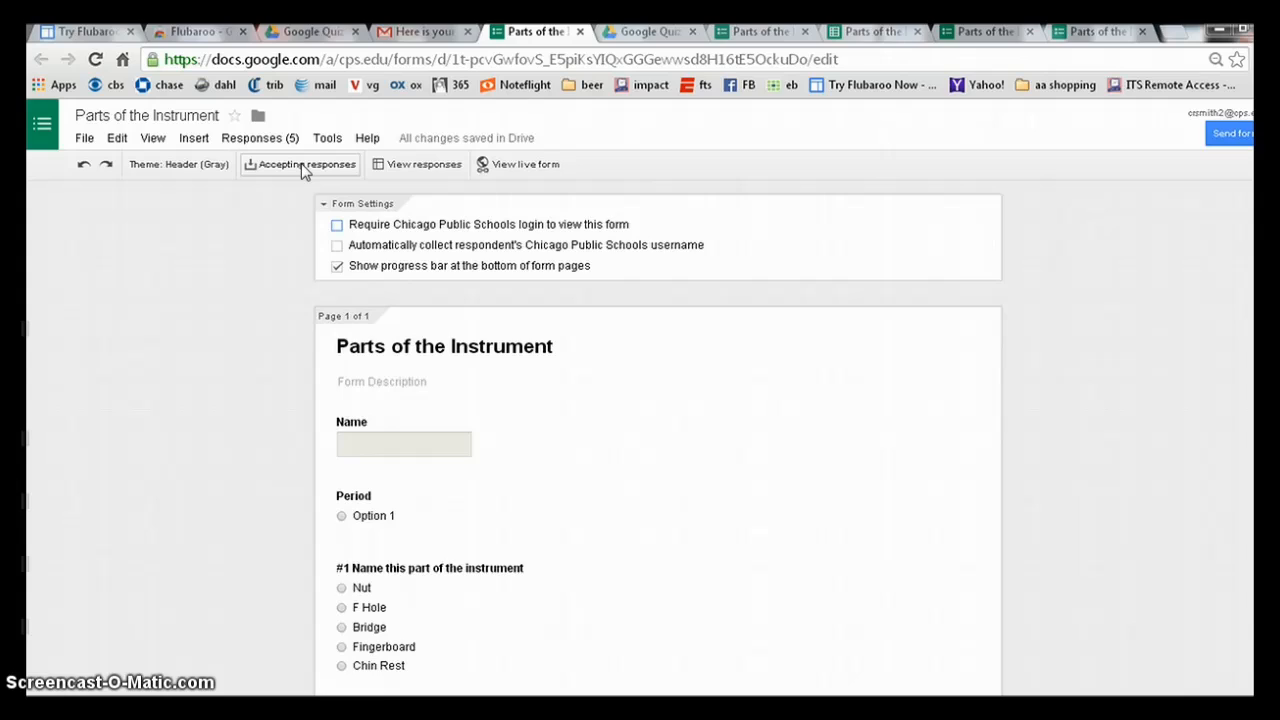
Open the responses of the Parts of the Instrument form.
left_click(424, 164)
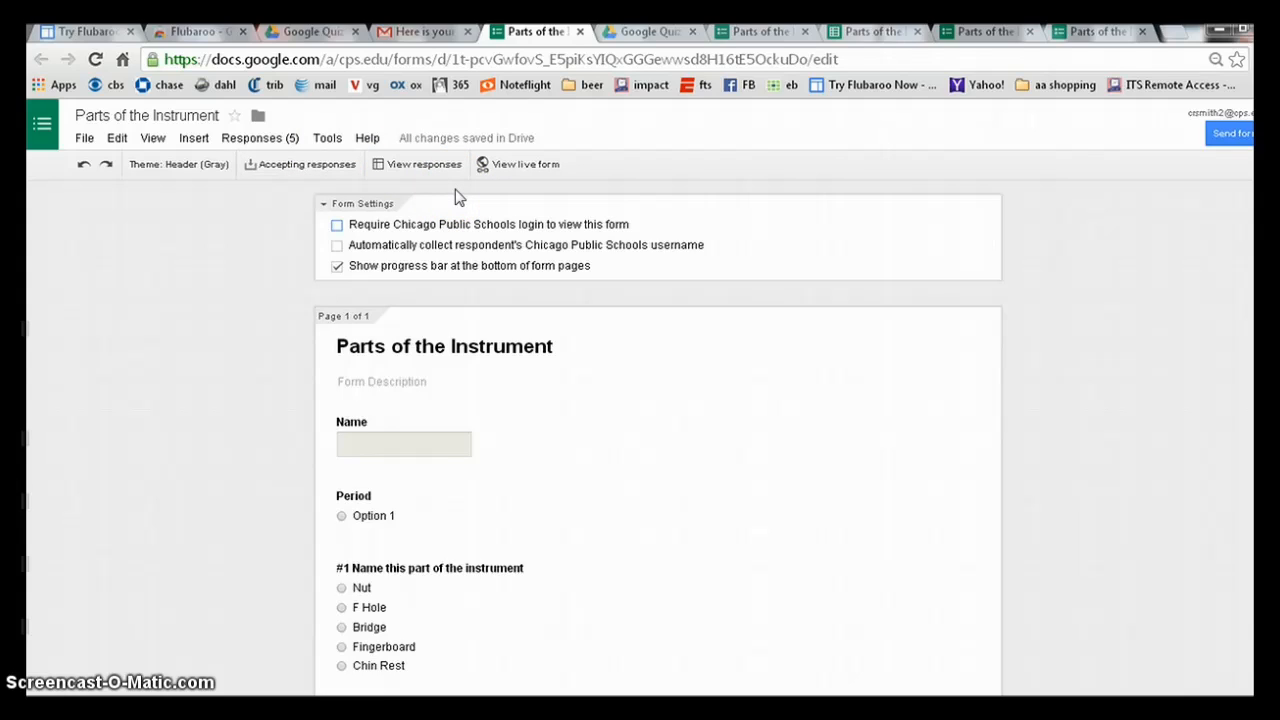